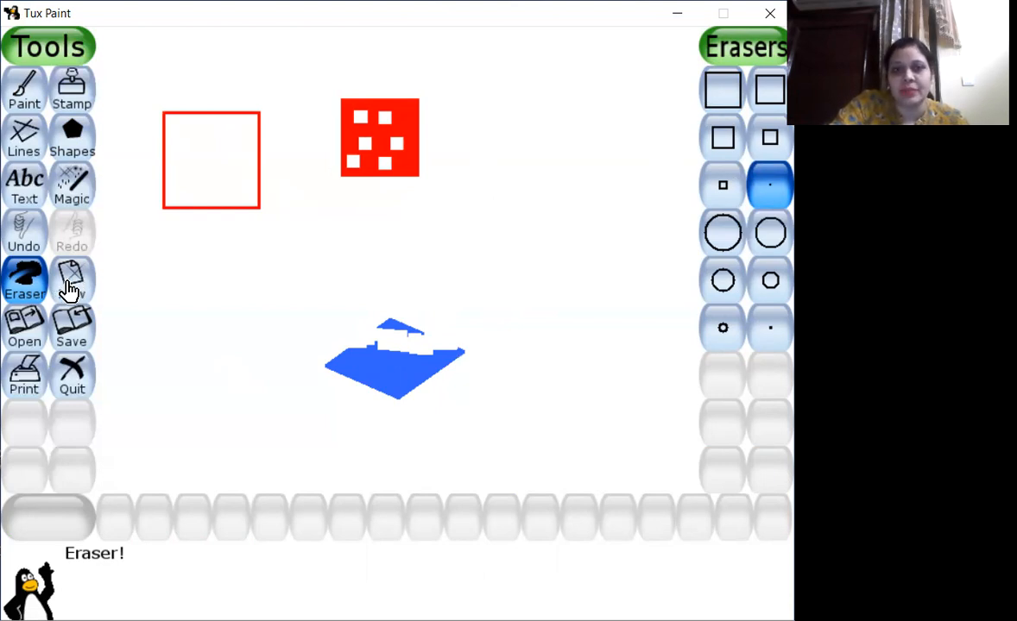
# Start a new drawing on a black background, discarding the current picture without saving it
pyautogui.click(69, 290)
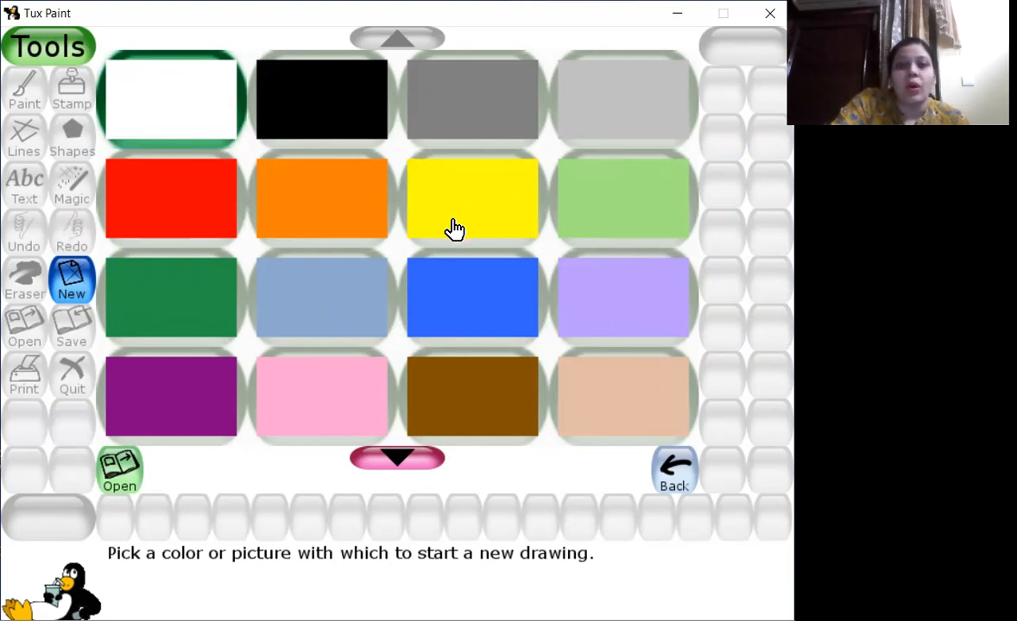
pyautogui.scroll(-2, 395, 250)
pyautogui.scroll(-4, 396, 250)
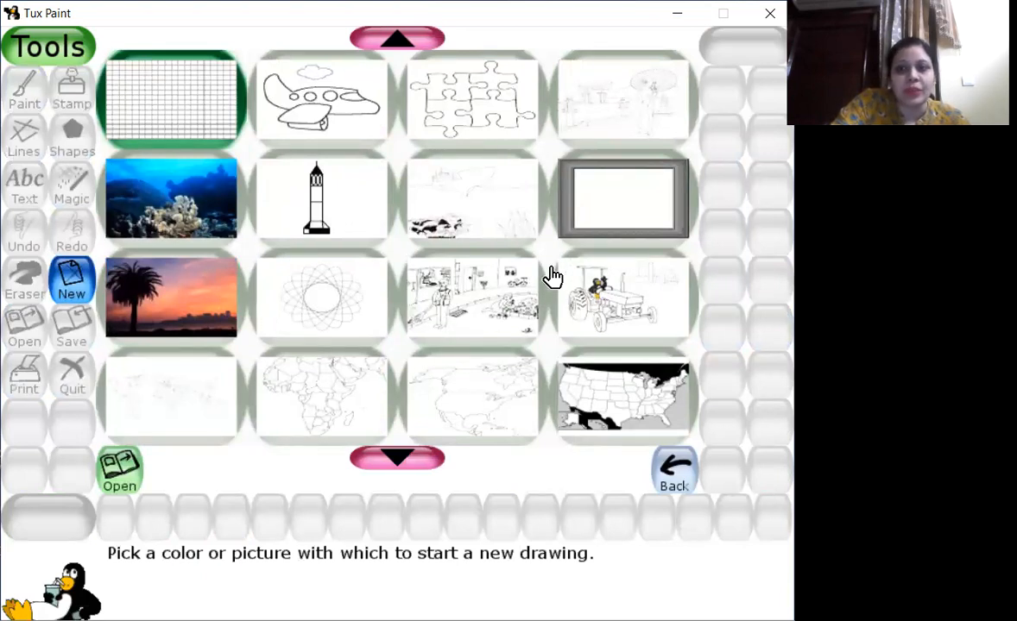
pyautogui.scroll(-2, 386, 273)
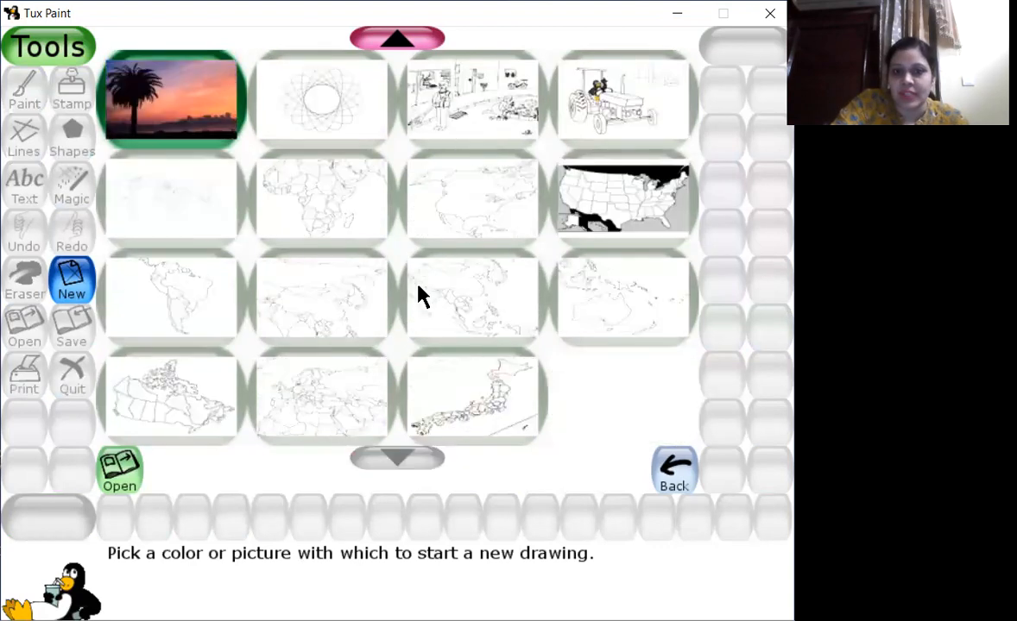
pyautogui.scroll(6, 389, 315)
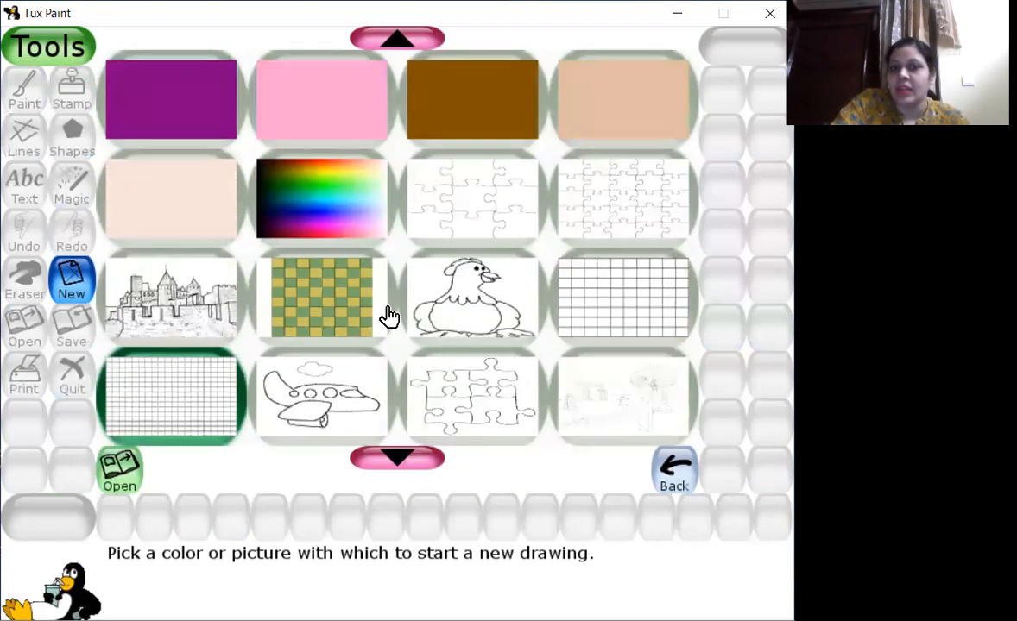
pyautogui.scroll(1, 388, 317)
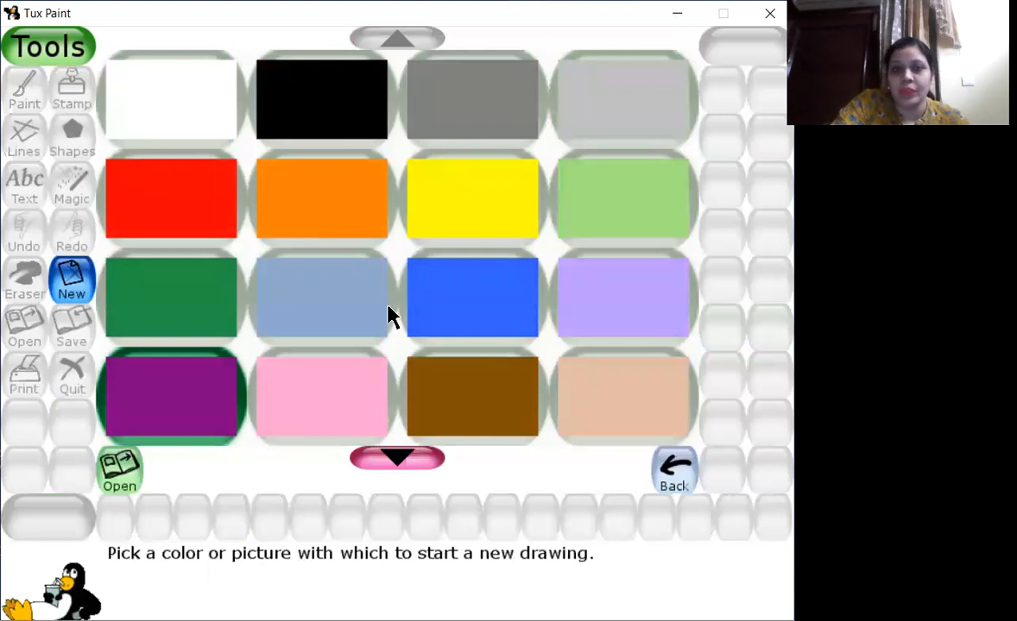
pyautogui.click(343, 125)
pyautogui.click(339, 125)
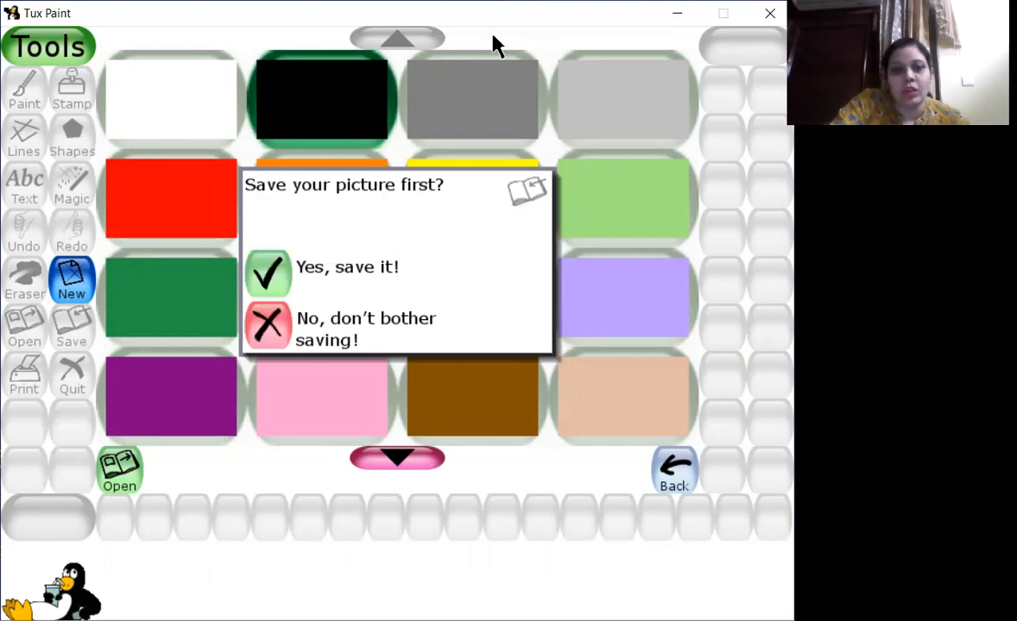
pyautogui.click(268, 328)
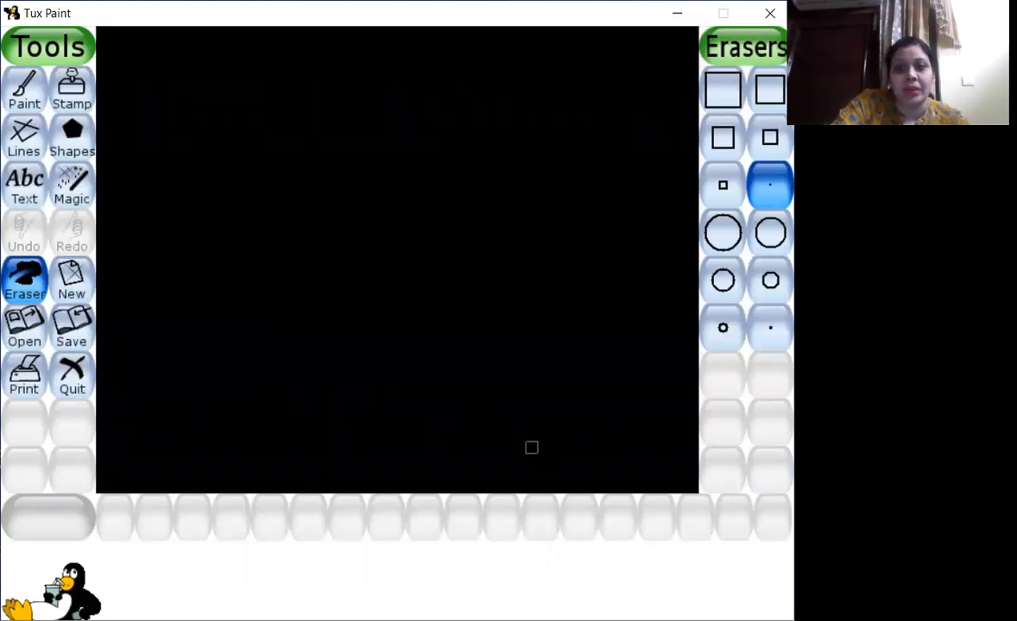
# Start a new drawing on a white background in place of the black one
pyautogui.click(73, 275)
pyautogui.click(142, 120)
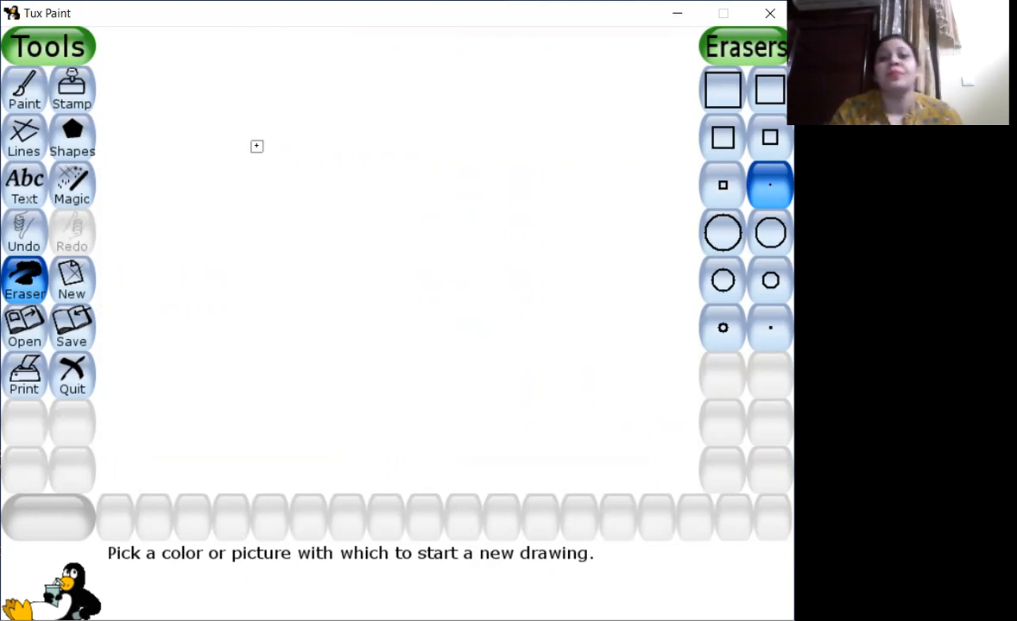
pyautogui.click(76, 190)
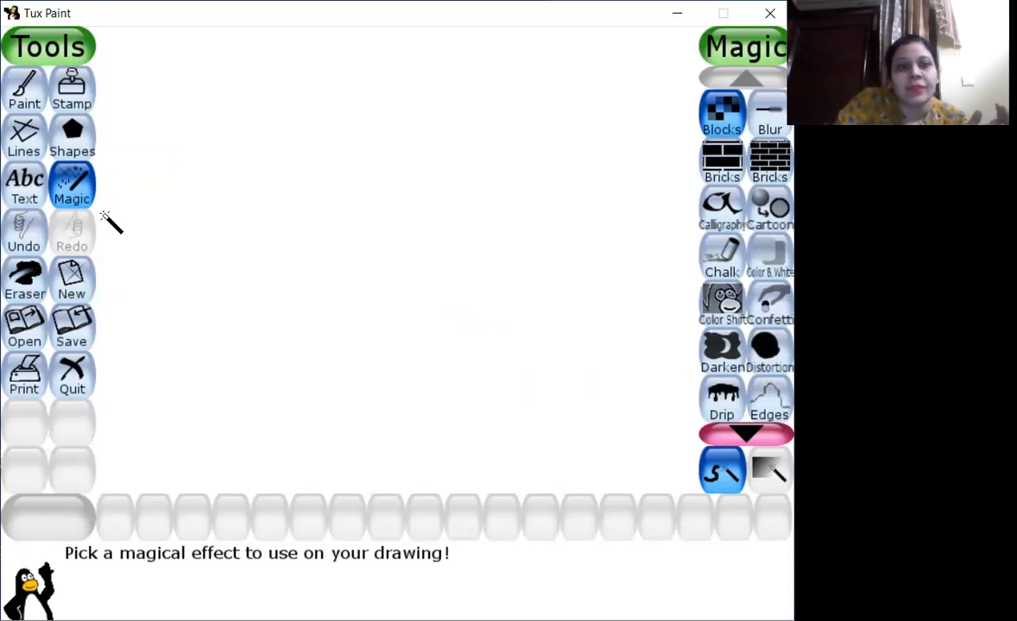
# Add the text "KIPS" in red capitals to the upper part of the canvas, using a large sans-serif letter style
pyautogui.click(31, 195)
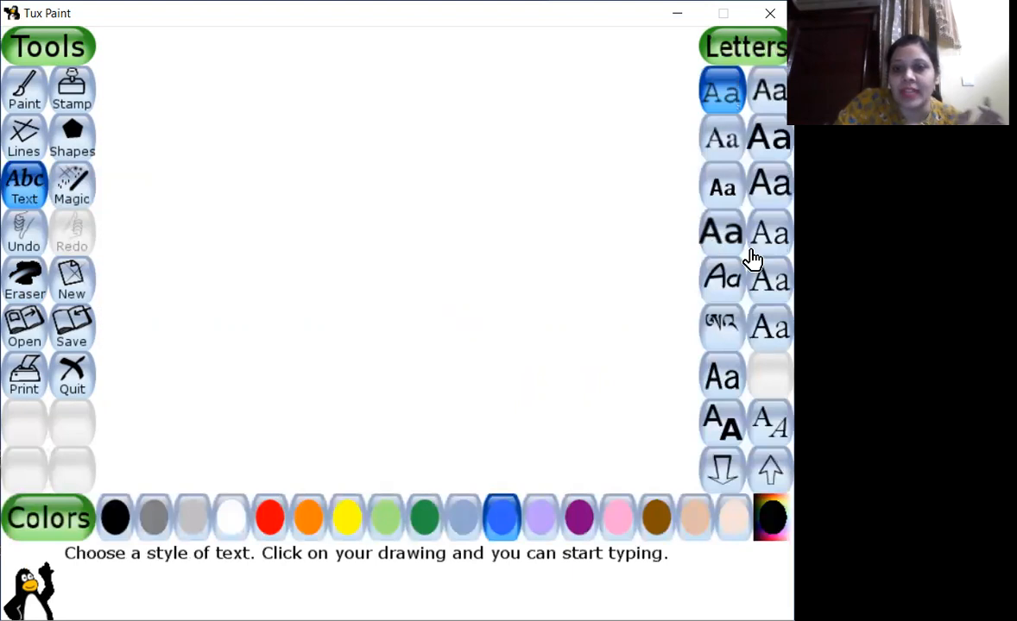
pyautogui.click(769, 136)
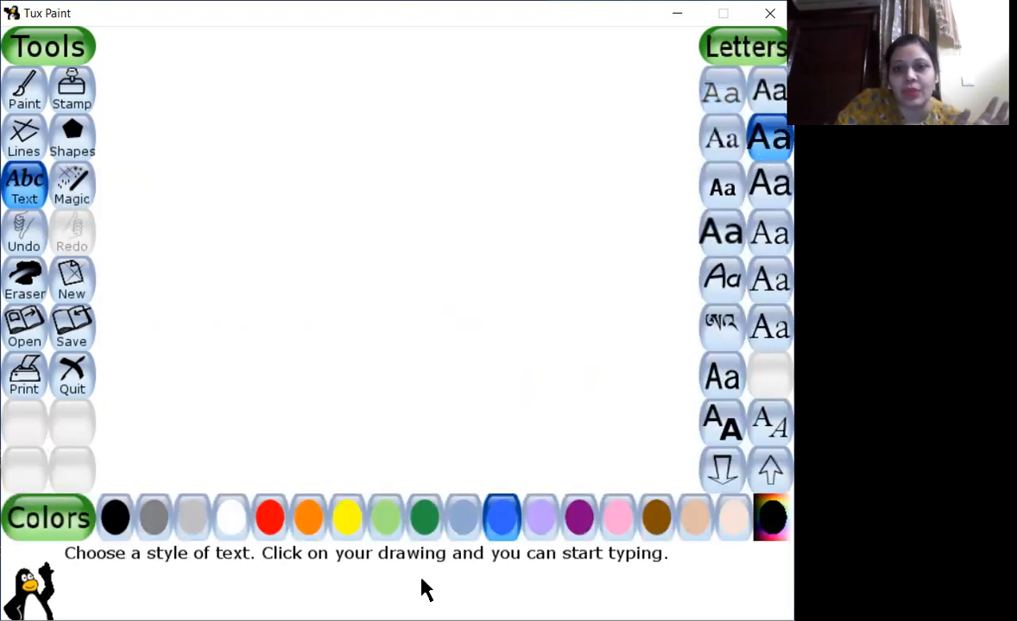
pyautogui.click(269, 518)
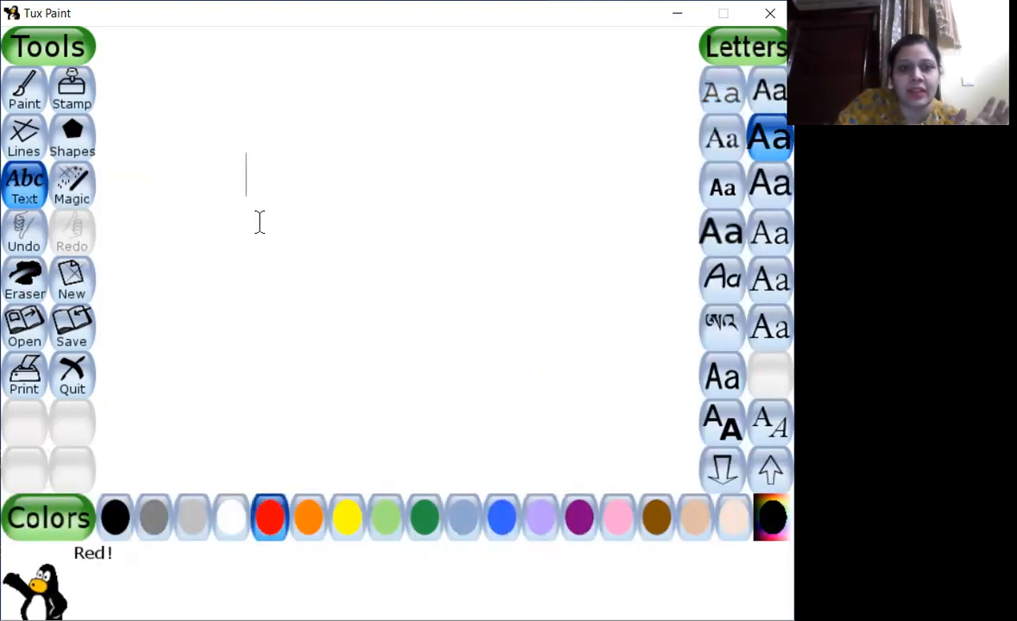
pyautogui.write('kips')
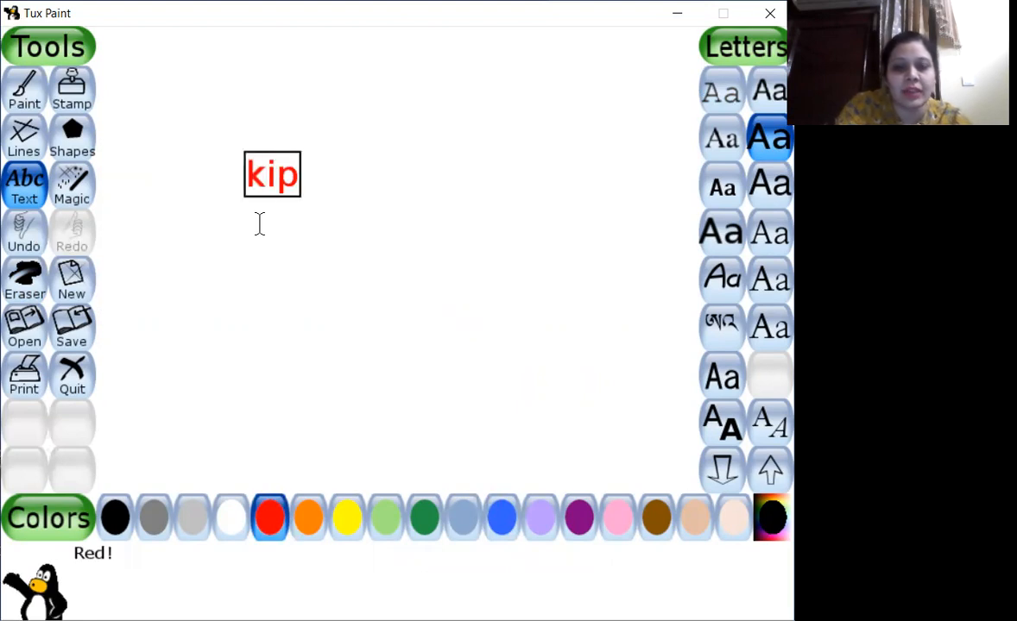
pyautogui.press('BackSpace')
pyautogui.press('BackSpace')
pyautogui.press('BackSpace')
pyautogui.press('BackSpace')
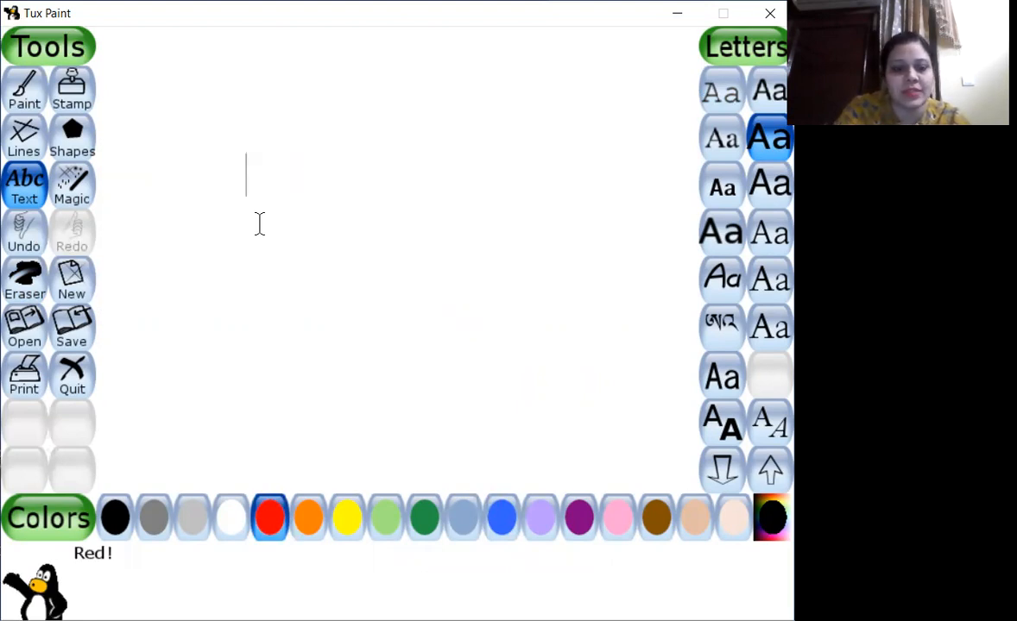
pyautogui.write('KIPS')
pyautogui.press('Return')
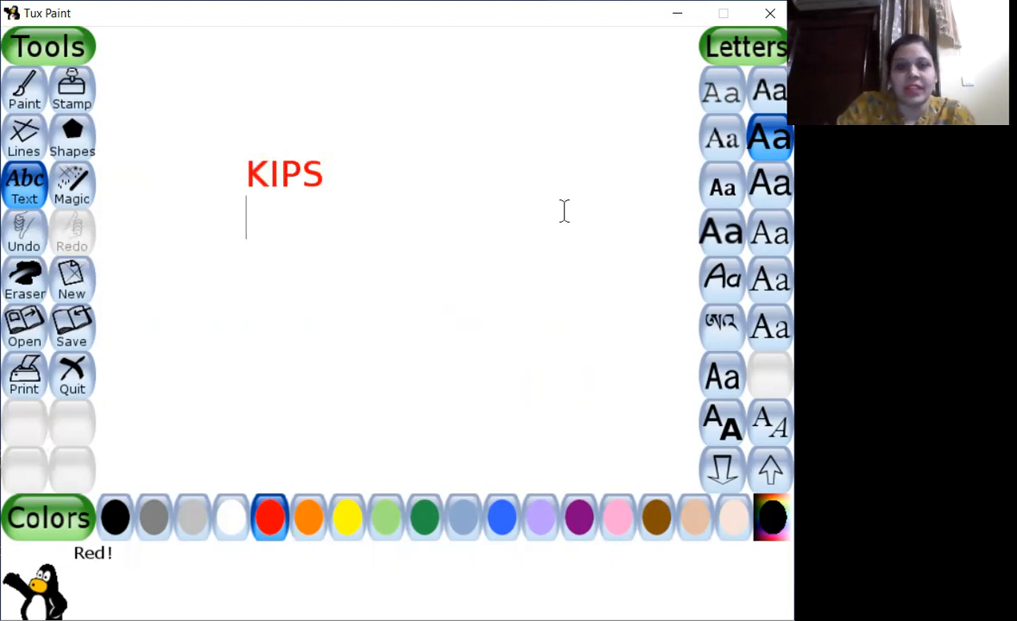
# Apply the Drip magic effect across the letters of the KIPS text
pyautogui.click(72, 183)
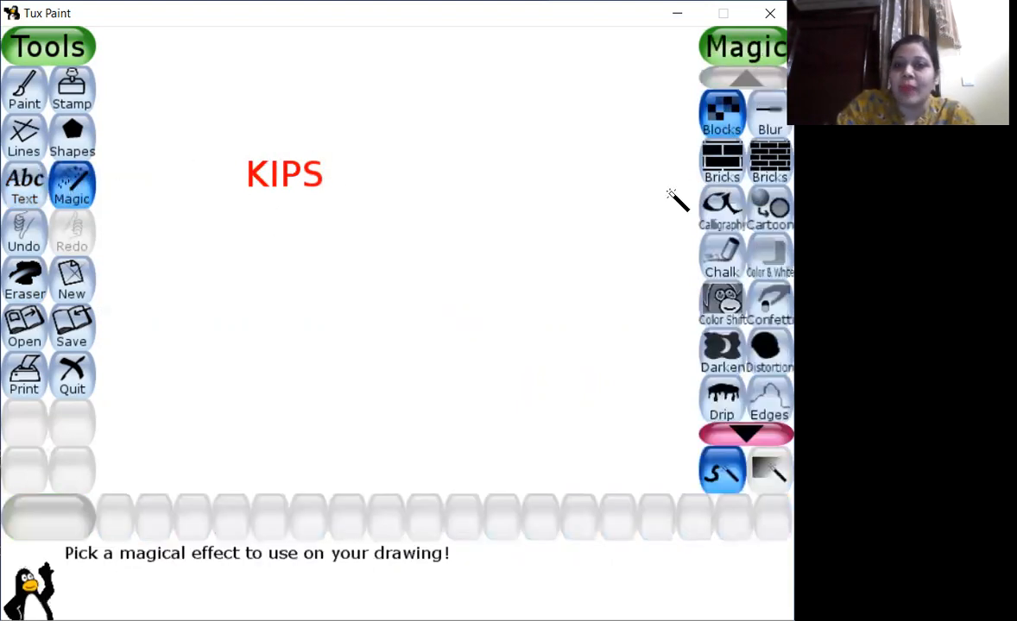
pyautogui.scroll(-10, 731, 289)
pyautogui.scroll(1, 759, 372)
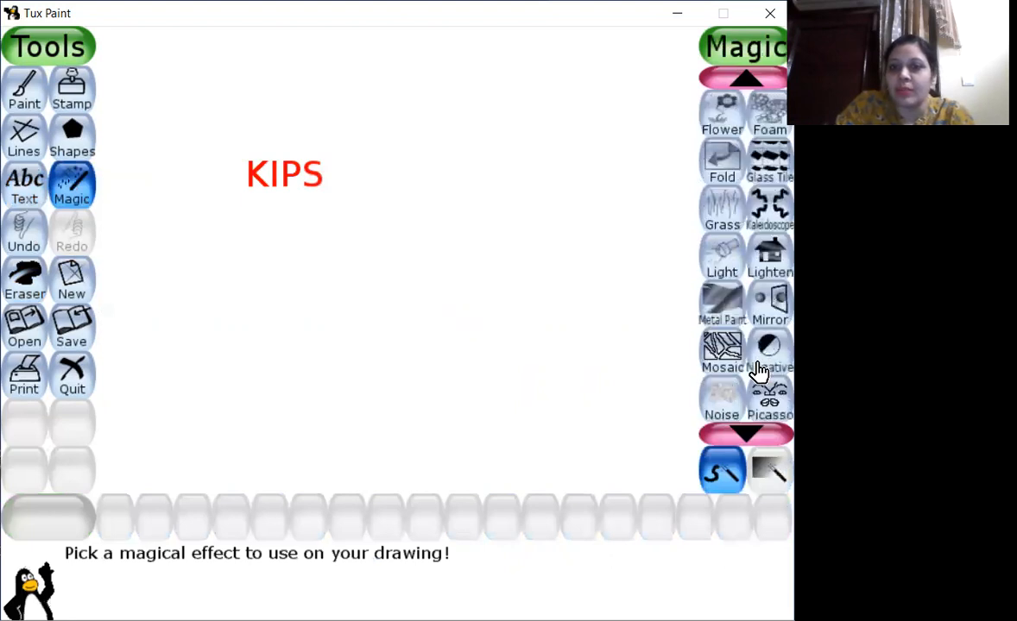
pyautogui.scroll(9, 760, 371)
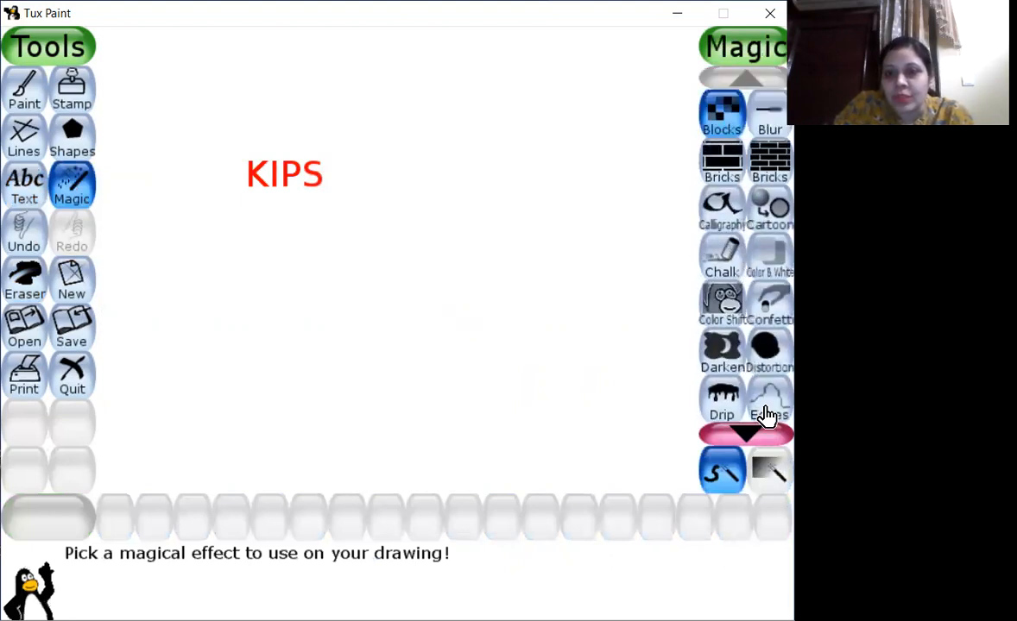
pyautogui.click(720, 414)
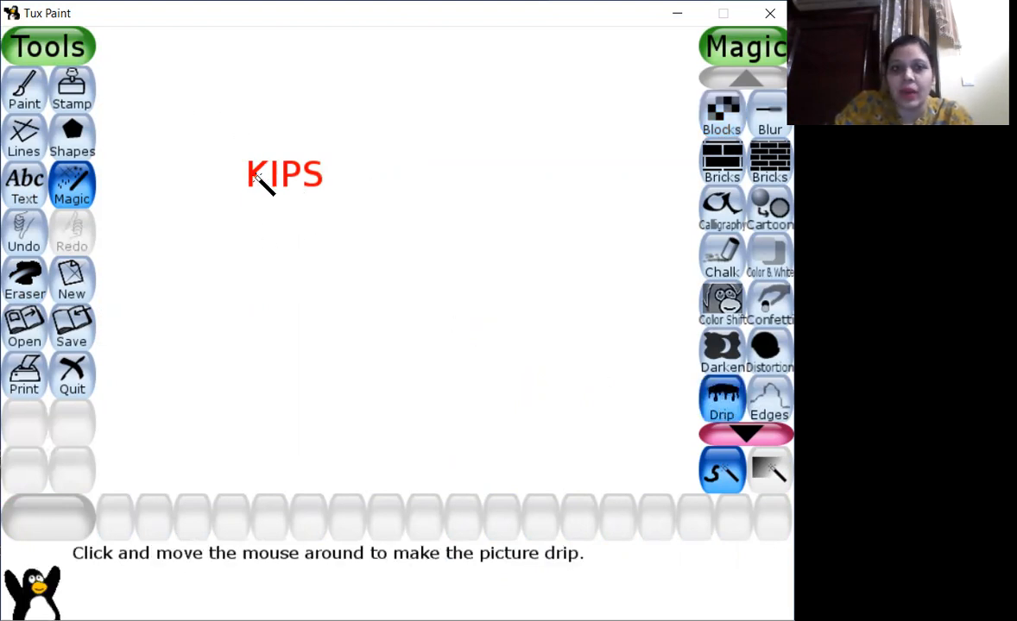
pyautogui.moveTo(248, 177)
pyautogui.mouseDown()
pyautogui.moveTo(318, 186)
pyautogui.moveTo(295, 172)
pyautogui.moveTo(330, 185)
pyautogui.mouseUp()
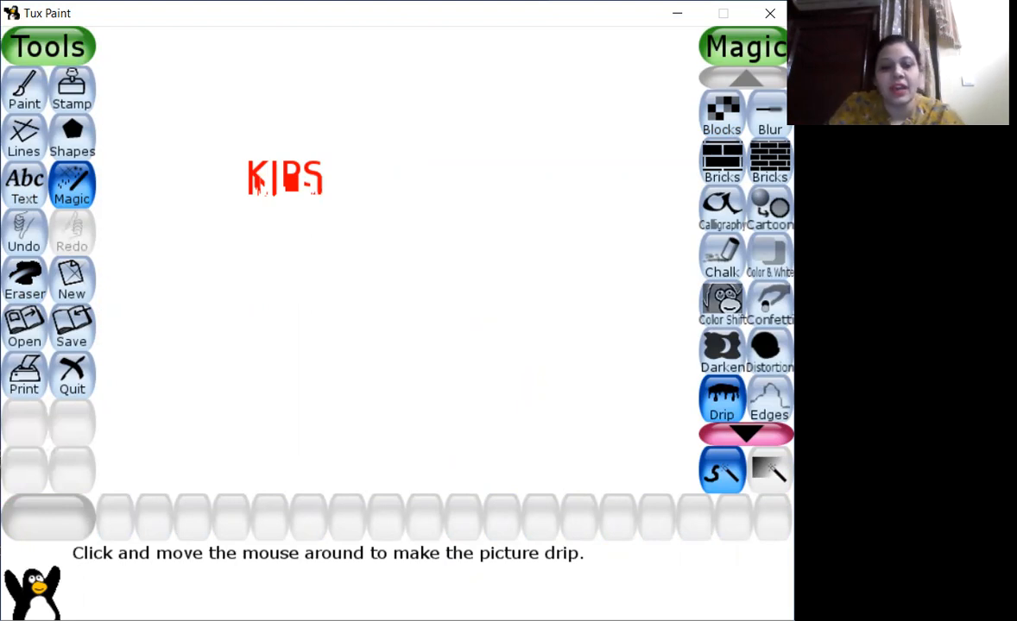
# Undo the last drip strokes and apply the Drip effect again to the letters P and S
pyautogui.hotkey('ctrl', 'z')
pyautogui.hotkey('ctrl', 'z')
pyautogui.hotkey('ctrl', 'z')
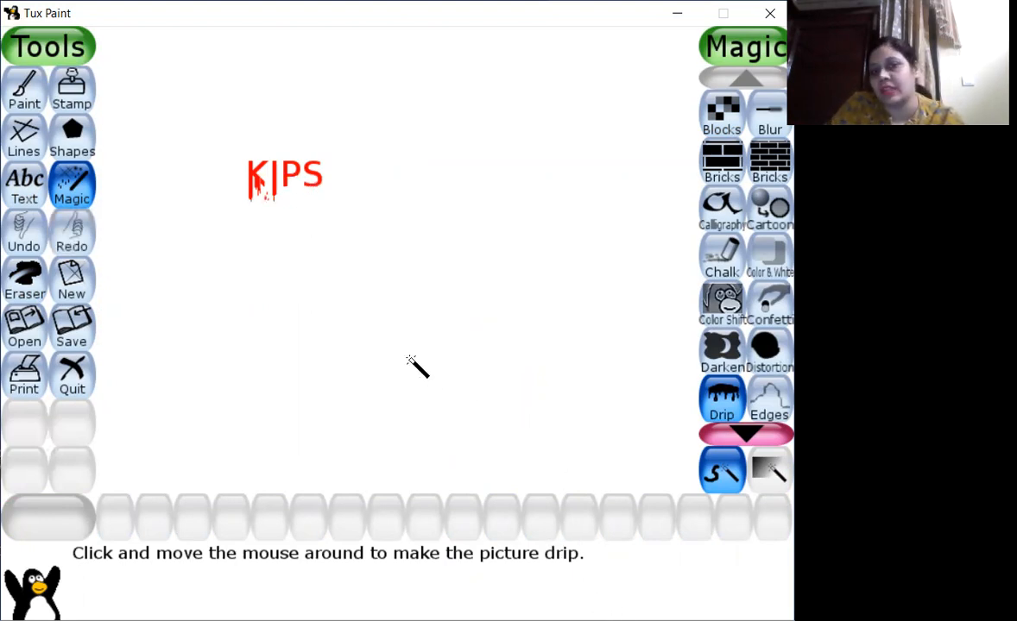
pyautogui.moveTo(296, 173)
pyautogui.mouseDown()
pyautogui.moveTo(325, 210)
pyautogui.moveTo(293, 205)
pyautogui.moveTo(294, 185)
pyautogui.moveTo(297, 223)
pyautogui.moveTo(297, 193)
pyautogui.mouseUp()
pyautogui.hotkey('ctrl', 'z')
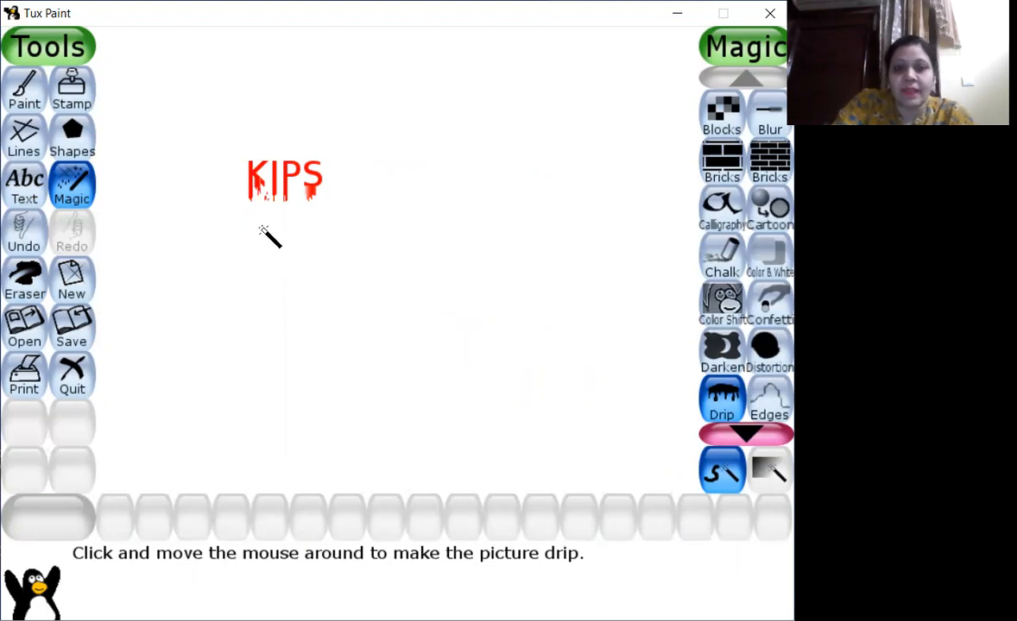
# Draw a filled yellow square on the canvas, below and to the right of the KIPS text
pyautogui.click(68, 151)
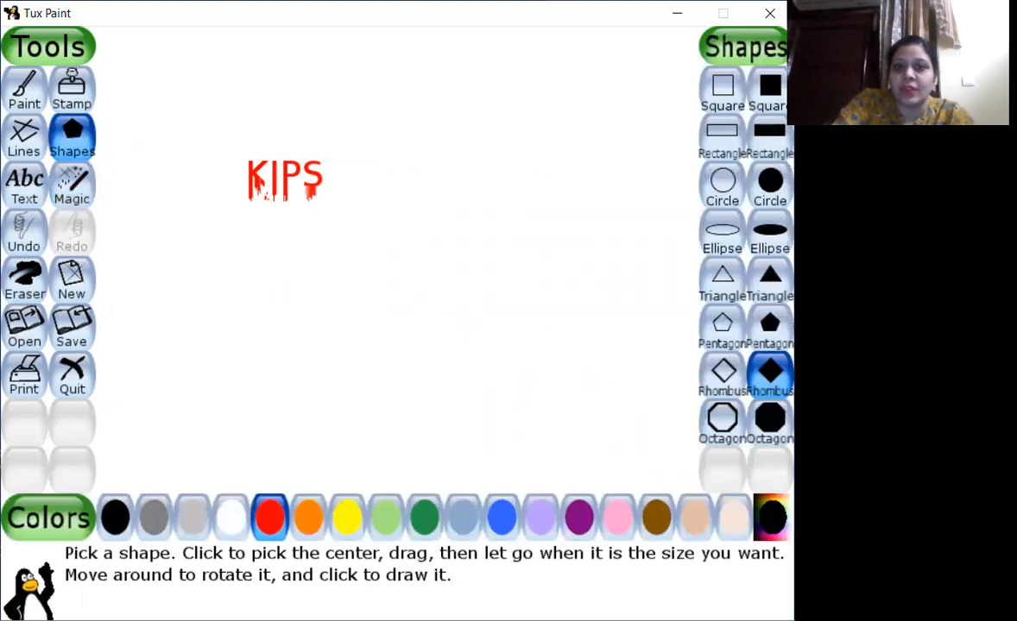
pyautogui.click(770, 88)
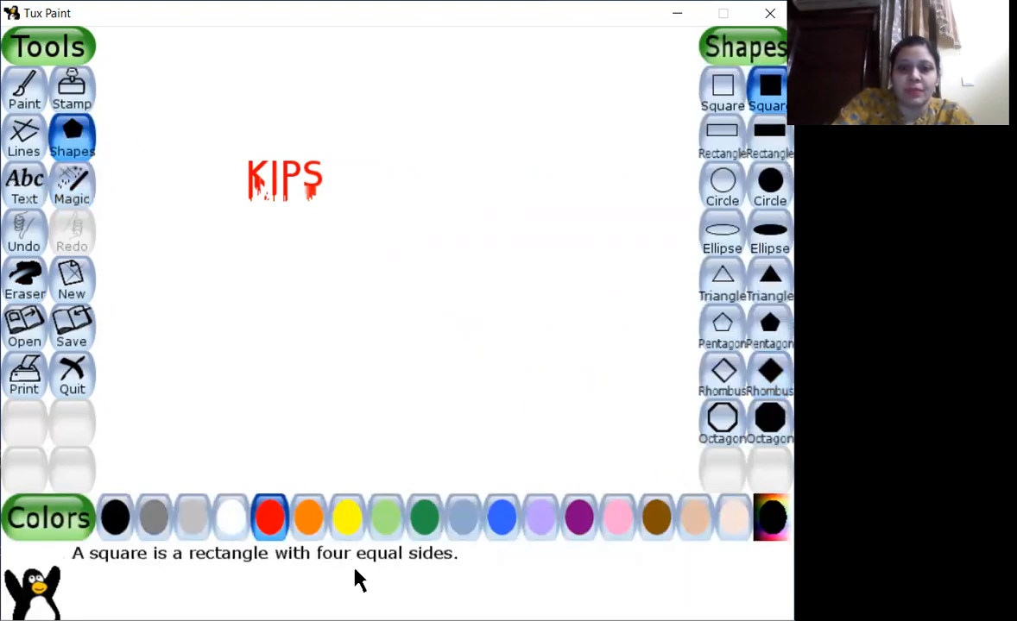
pyautogui.click(350, 535)
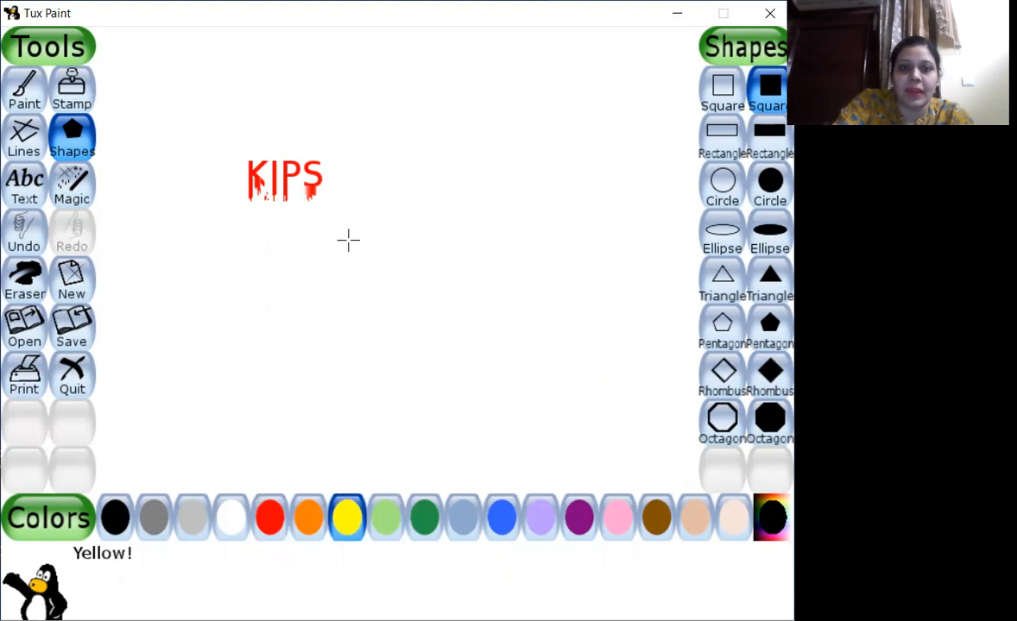
pyautogui.moveTo(432, 270); pyautogui.dragTo(486, 321)
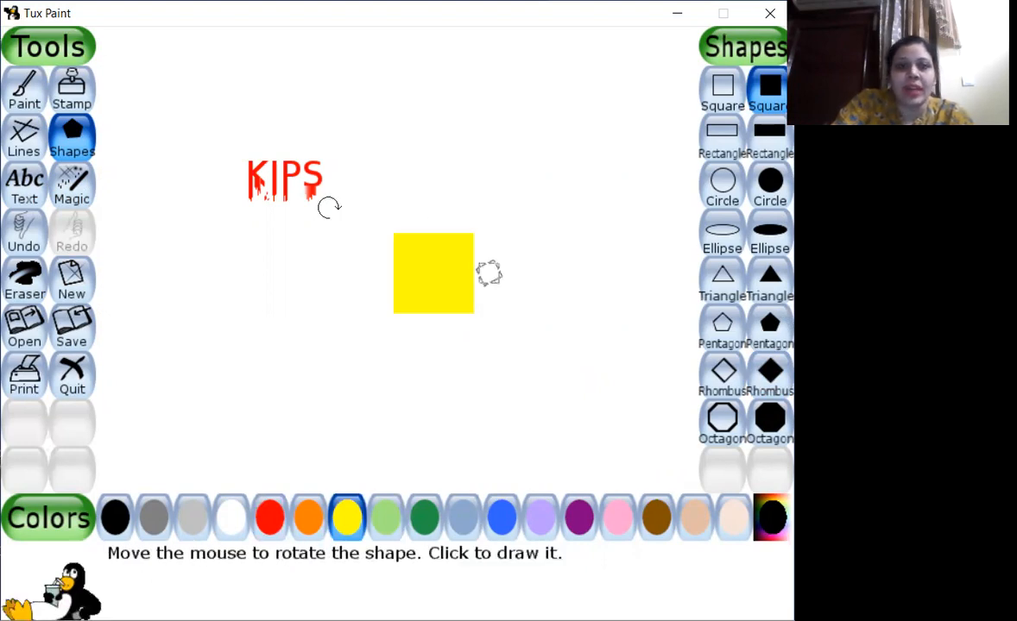
# Apply the Edges magic effect over the upper part of the yellow square
pyautogui.click(72, 186)
pyautogui.click(769, 397)
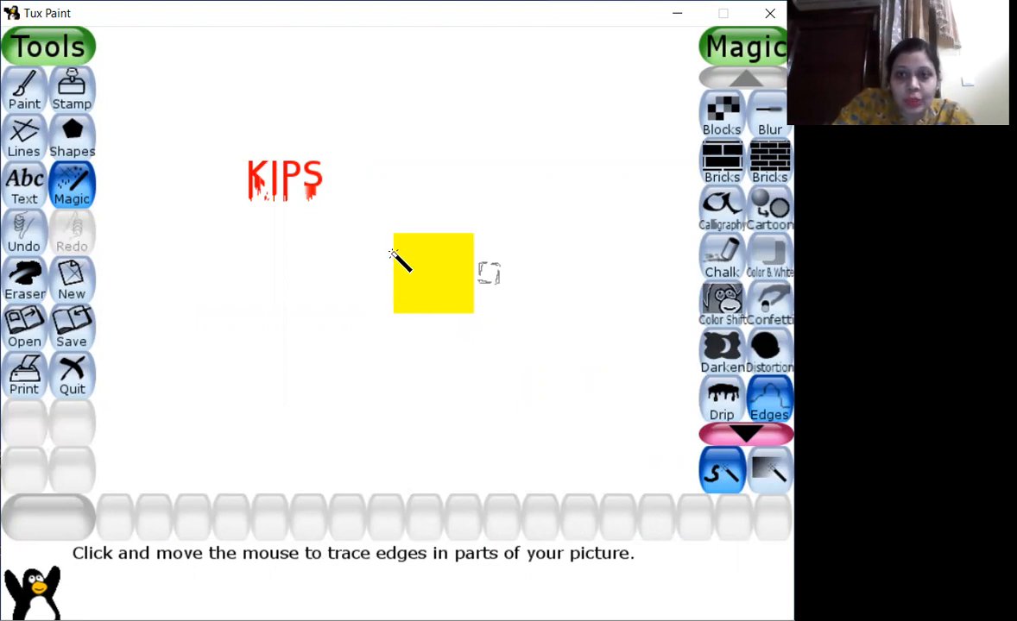
pyautogui.moveTo(395, 252)
pyautogui.mouseDown()
pyautogui.moveTo(426, 245)
pyautogui.moveTo(404, 238)
pyautogui.mouseUp()
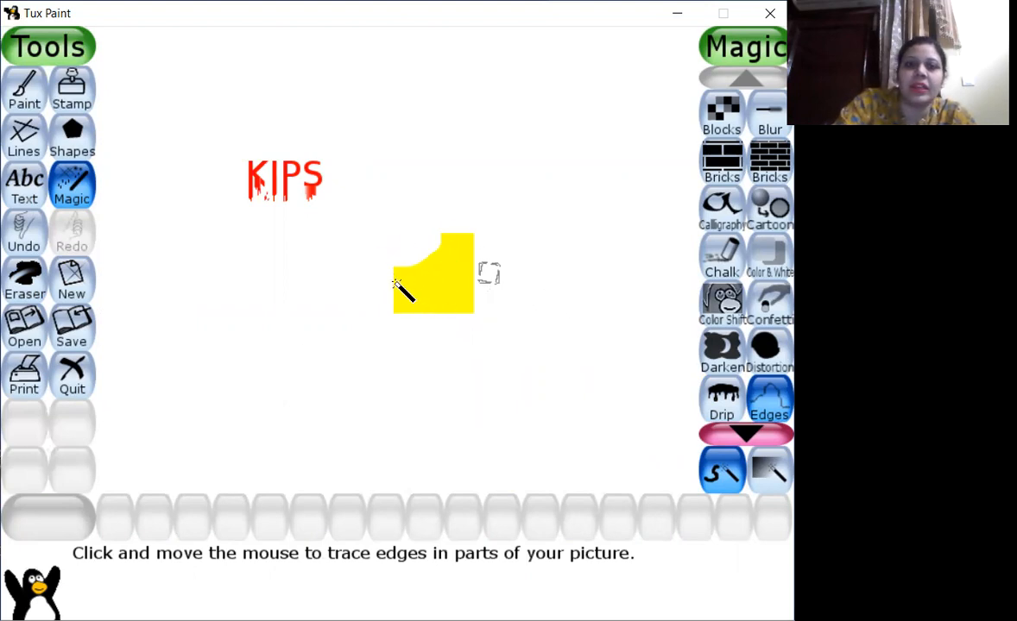
pyautogui.moveTo(397, 278)
pyautogui.mouseDown()
pyautogui.moveTo(447, 284)
pyautogui.moveTo(465, 261)
pyautogui.moveTo(449, 245)
pyautogui.moveTo(441, 260)
pyautogui.mouseUp()
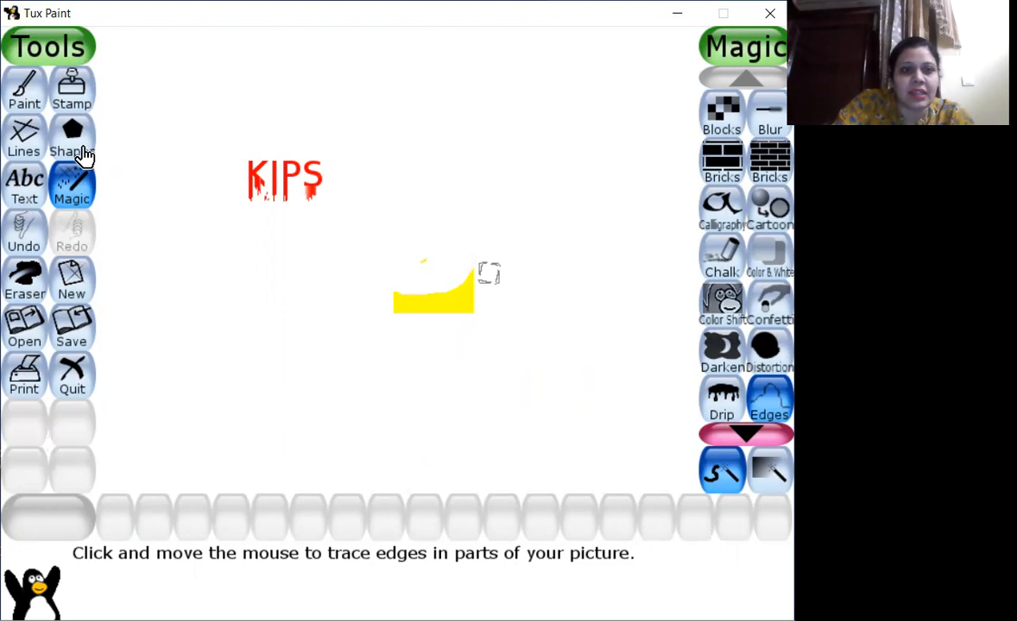
# Draw a larger filled red square, unrotated, below and to the left of the KIPS text
pyautogui.click(82, 154)
pyautogui.click(771, 87)
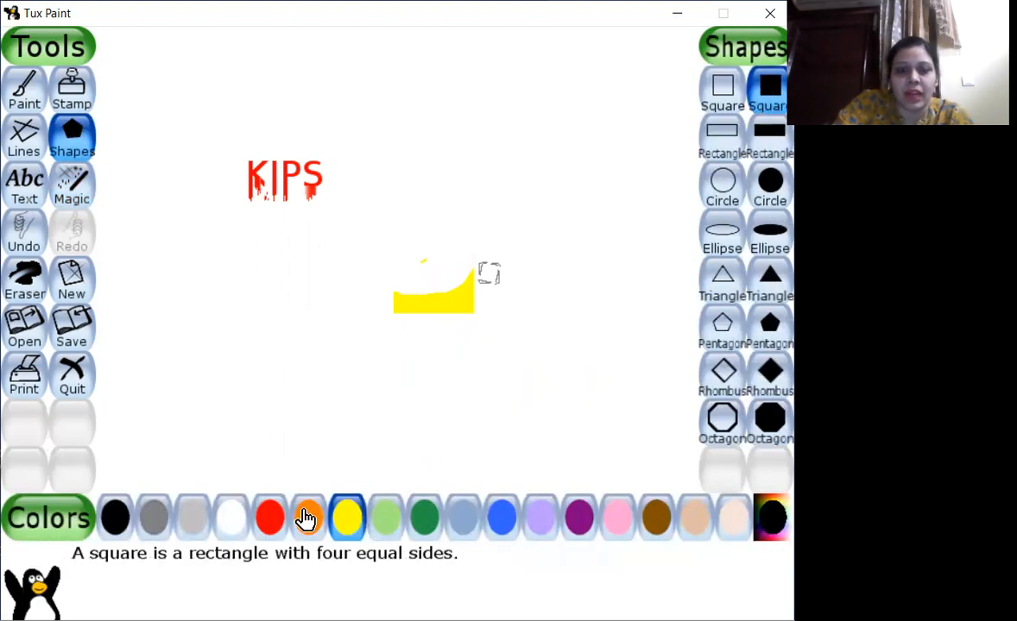
pyautogui.click(270, 519)
pyautogui.moveTo(202, 331)
pyautogui.mouseDown()
pyautogui.moveTo(283, 413)
pyautogui.moveTo(273, 413)
pyautogui.mouseUp()
pyautogui.click(267, 331)
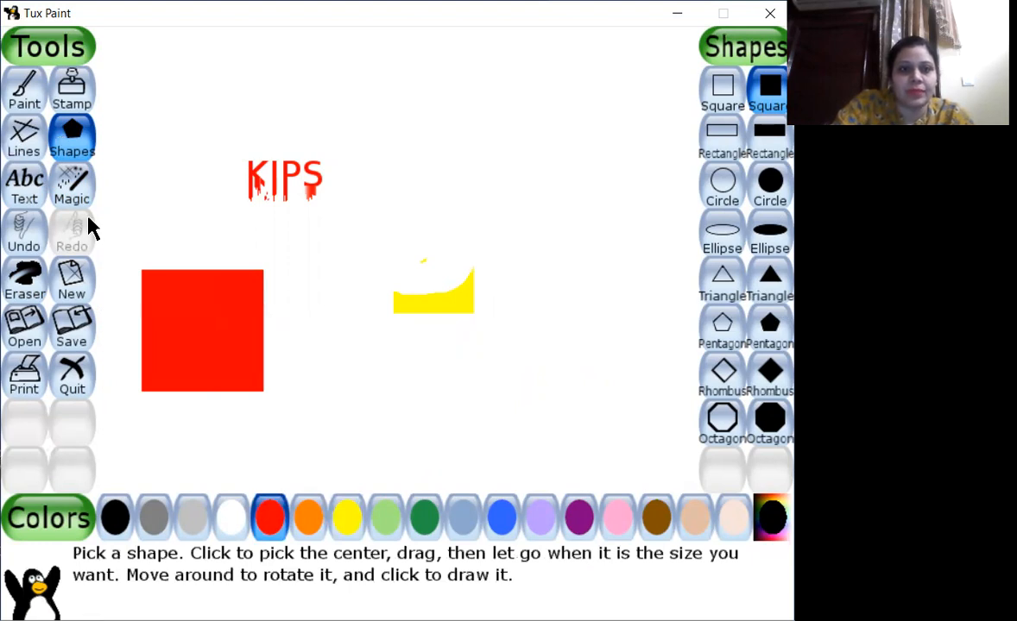
# Apply the Edges magic effect in several curved diagonal strokes across the red square
pyautogui.click(73, 185)
pyautogui.click(751, 432)
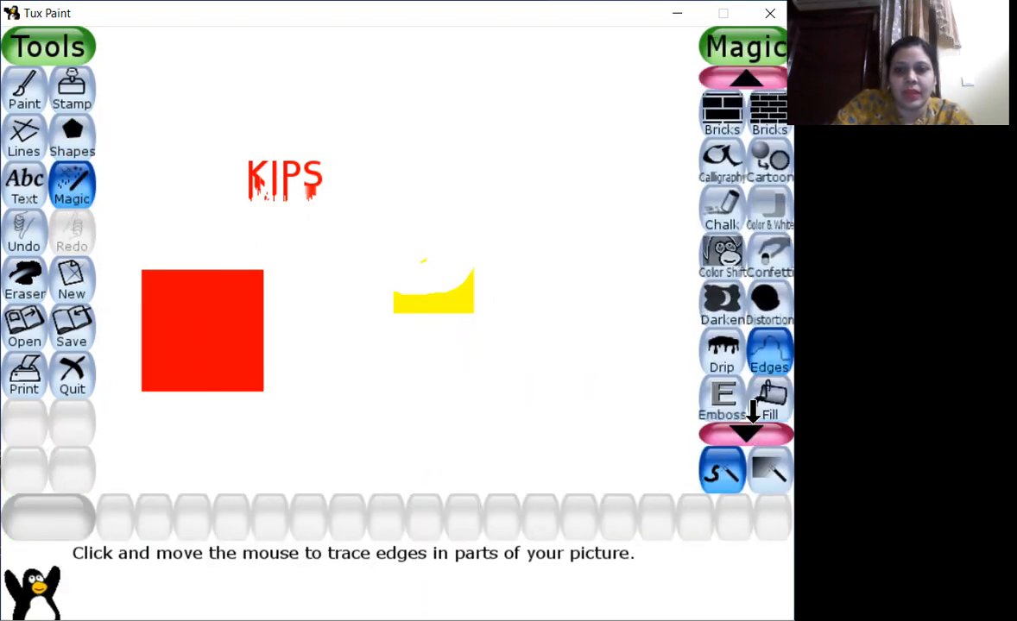
pyautogui.moveTo(181, 298); pyautogui.dragTo(235, 321)
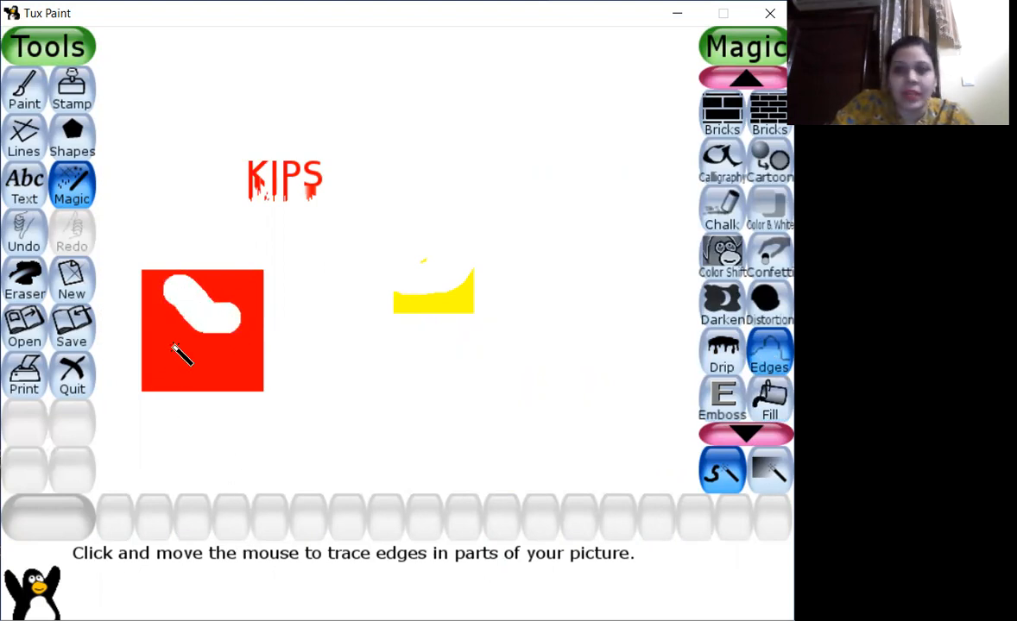
pyautogui.moveTo(166, 310)
pyautogui.mouseDown()
pyautogui.moveTo(188, 333)
pyautogui.moveTo(226, 339)
pyautogui.moveTo(183, 343)
pyautogui.moveTo(155, 328)
pyautogui.moveTo(176, 351)
pyautogui.moveTo(224, 362)
pyautogui.moveTo(152, 359)
pyautogui.moveTo(220, 367)
pyautogui.mouseUp()
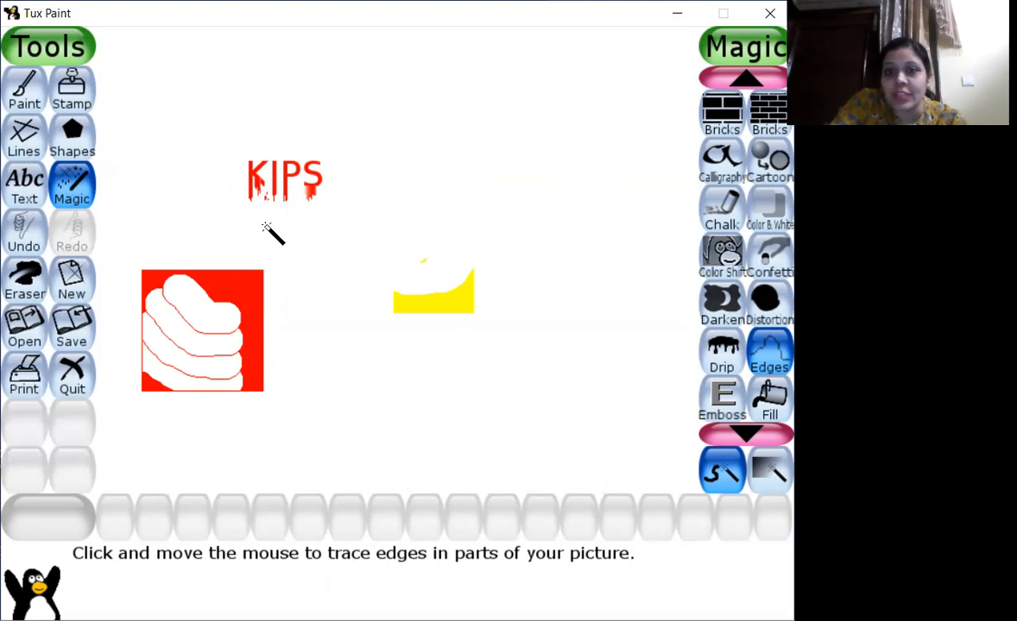
pyautogui.click(84, 199)
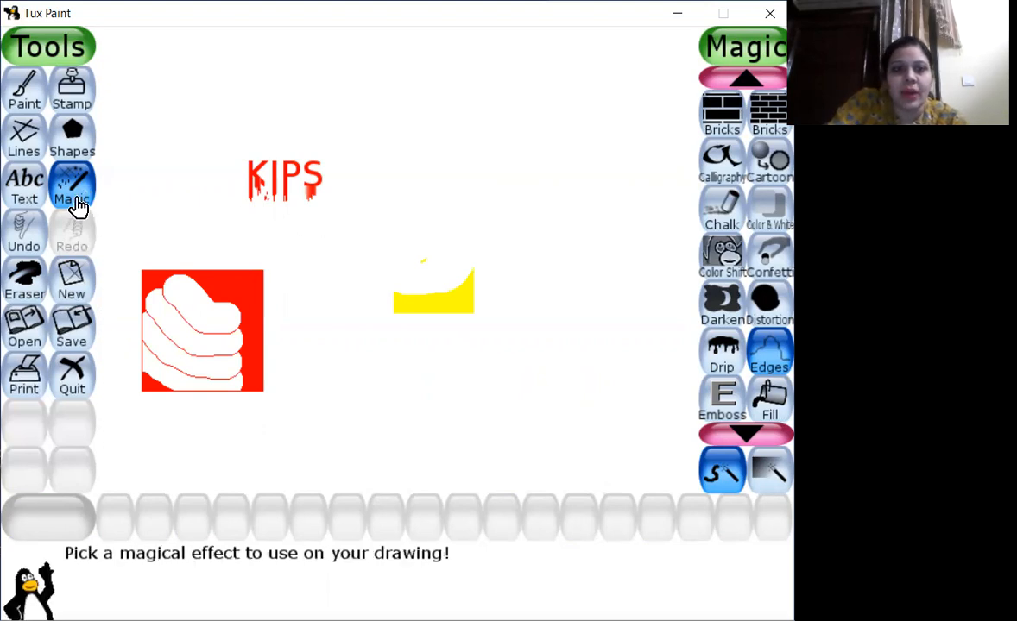
# Apply the Foam magic effect over the upper and lower parts of the red square's right edge
pyautogui.scroll(-3, 717, 328)
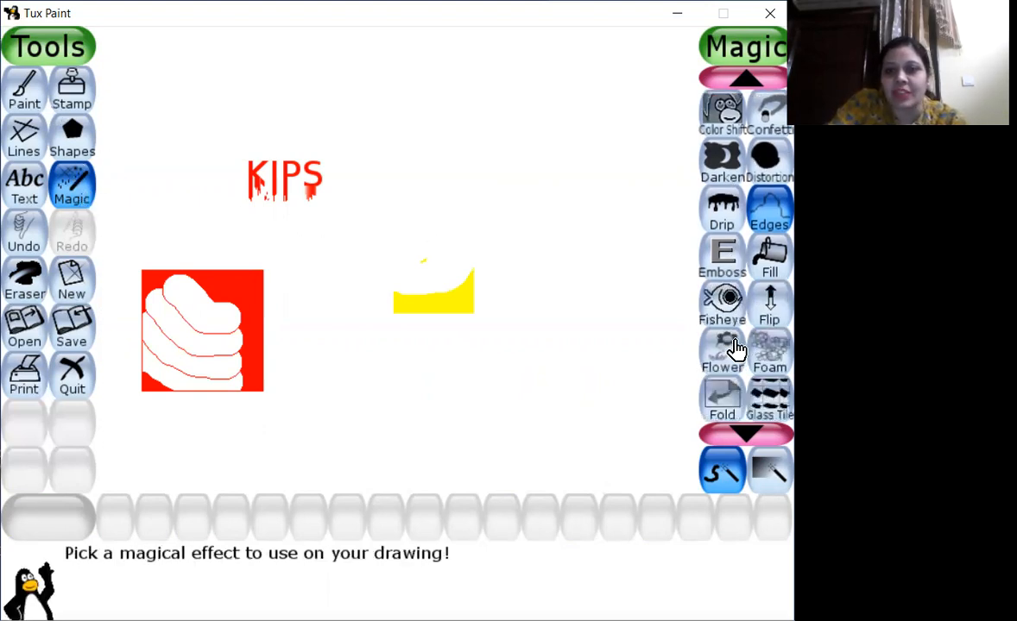
pyautogui.click(761, 364)
pyautogui.moveTo(244, 272)
pyautogui.mouseDown()
pyautogui.moveTo(233, 285)
pyautogui.moveTo(246, 311)
pyautogui.mouseUp()
pyautogui.moveTo(271, 380); pyautogui.dragTo(242, 319)
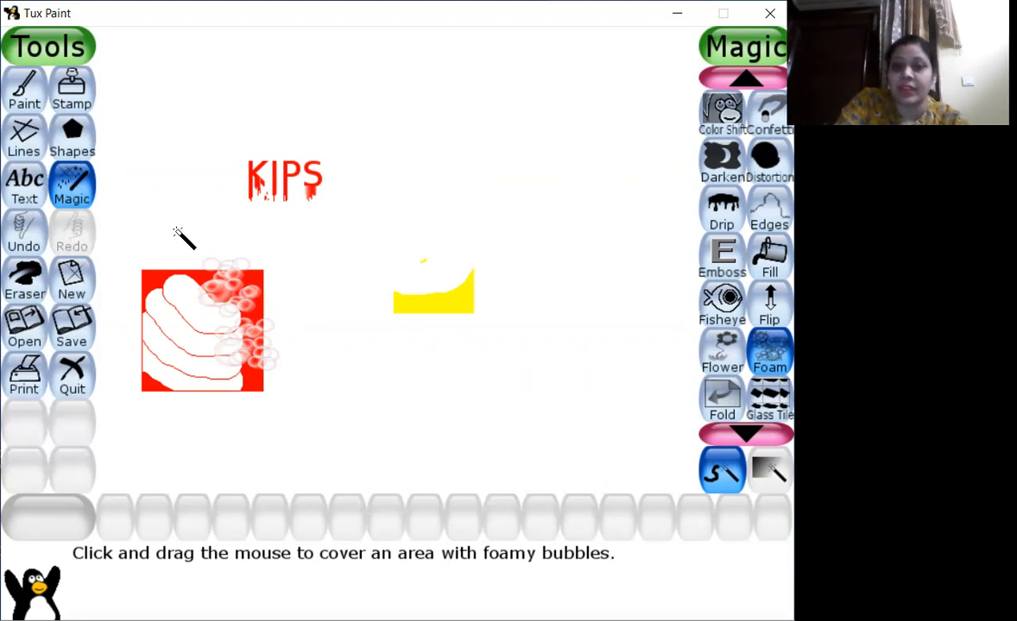
# Paint a large closed freehand pond outline in blue to the right of the yellow shape, using the smallest round brush
pyautogui.click(24, 102)
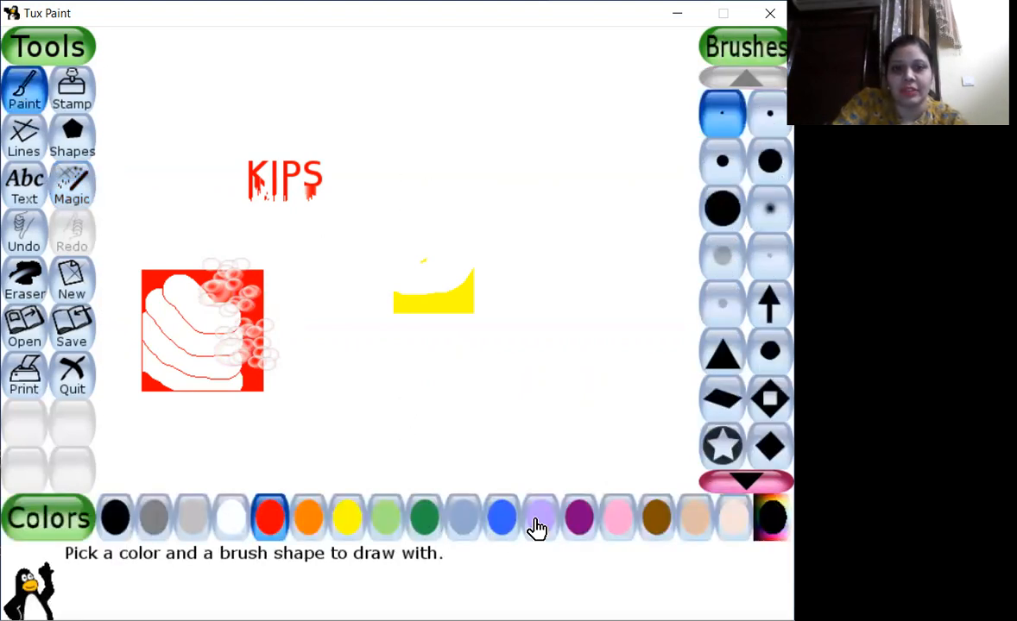
pyautogui.click(502, 523)
pyautogui.moveTo(545, 180)
pyautogui.mouseDown()
pyautogui.moveTo(565, 291)
pyautogui.moveTo(434, 464)
pyautogui.moveTo(653, 454)
pyautogui.moveTo(670, 433)
pyautogui.moveTo(650, 148)
pyautogui.moveTo(621, 103)
pyautogui.moveTo(587, 109)
pyautogui.moveTo(546, 181)
pyautogui.mouseUp()
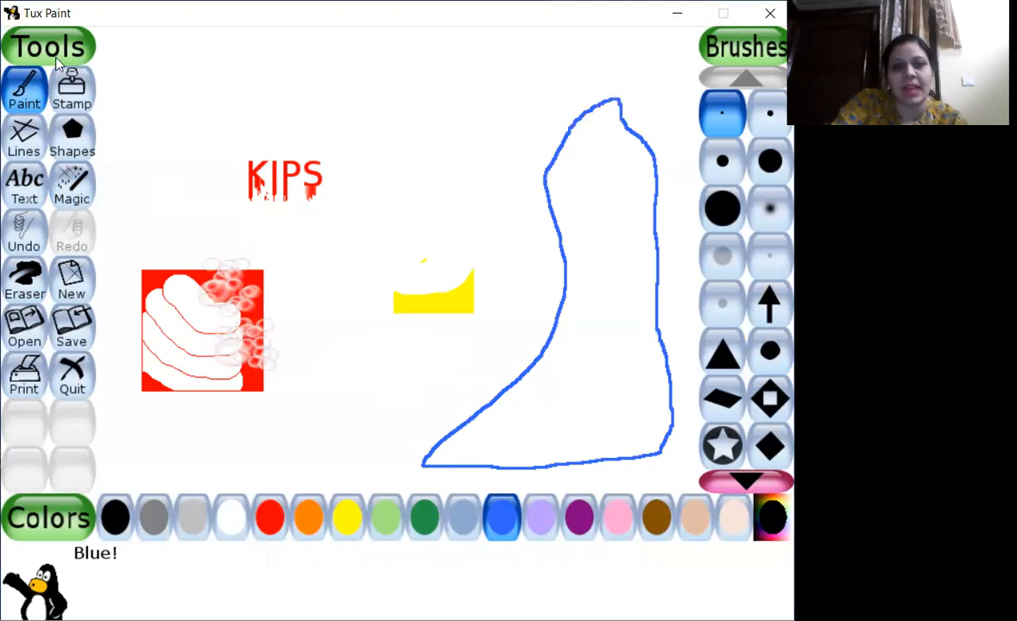
# Fill the inside of the freehand outline with blue using the Fill magic effect
pyautogui.click(69, 183)
pyautogui.click(761, 257)
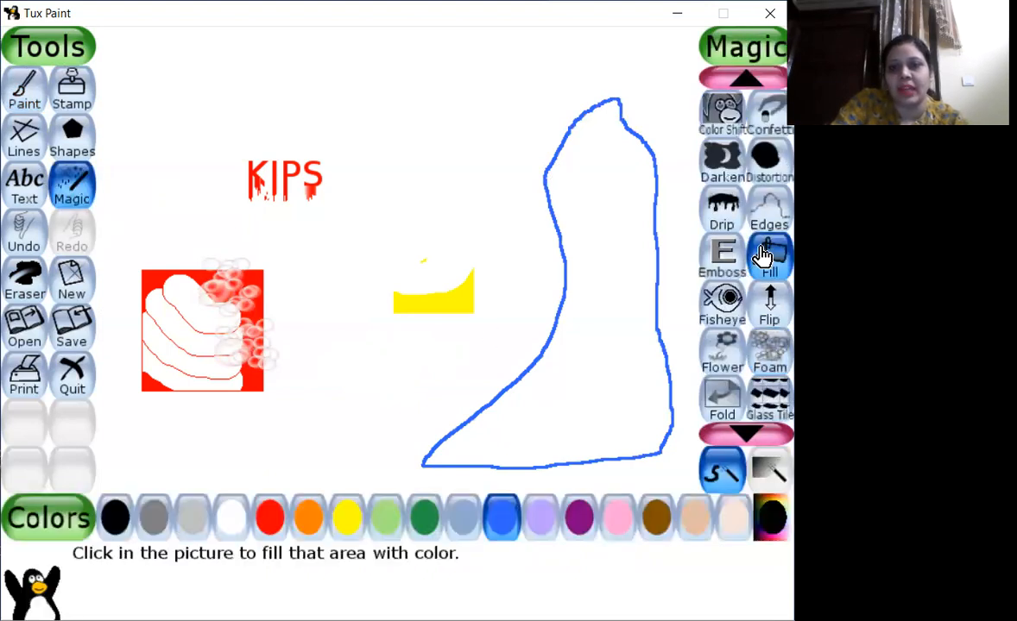
pyautogui.click(505, 511)
pyautogui.click(512, 458)
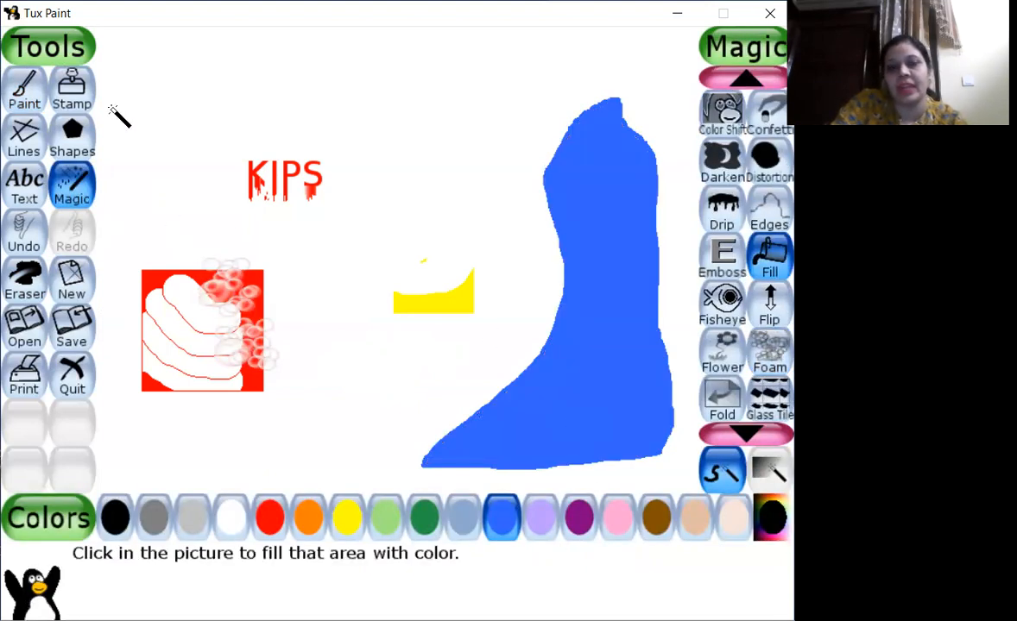
# Add two patches of Foam bubbles to the blue shape, one in its wide lower part and one near its middle
pyautogui.click(72, 202)
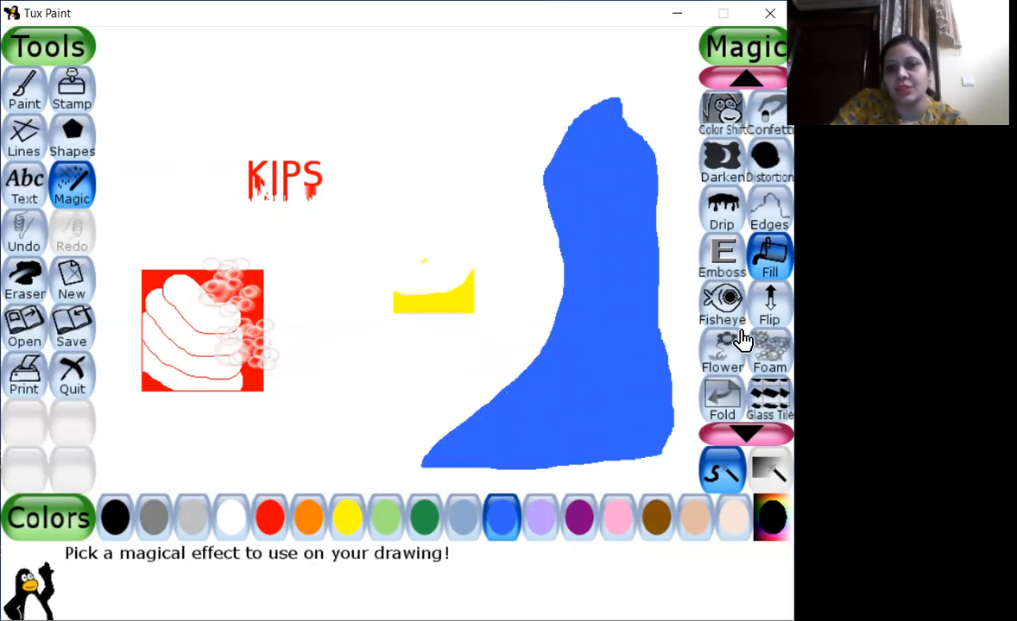
pyautogui.click(767, 354)
pyautogui.moveTo(601, 413); pyautogui.dragTo(582, 421)
pyautogui.moveTo(596, 266); pyautogui.dragTo(611, 281)
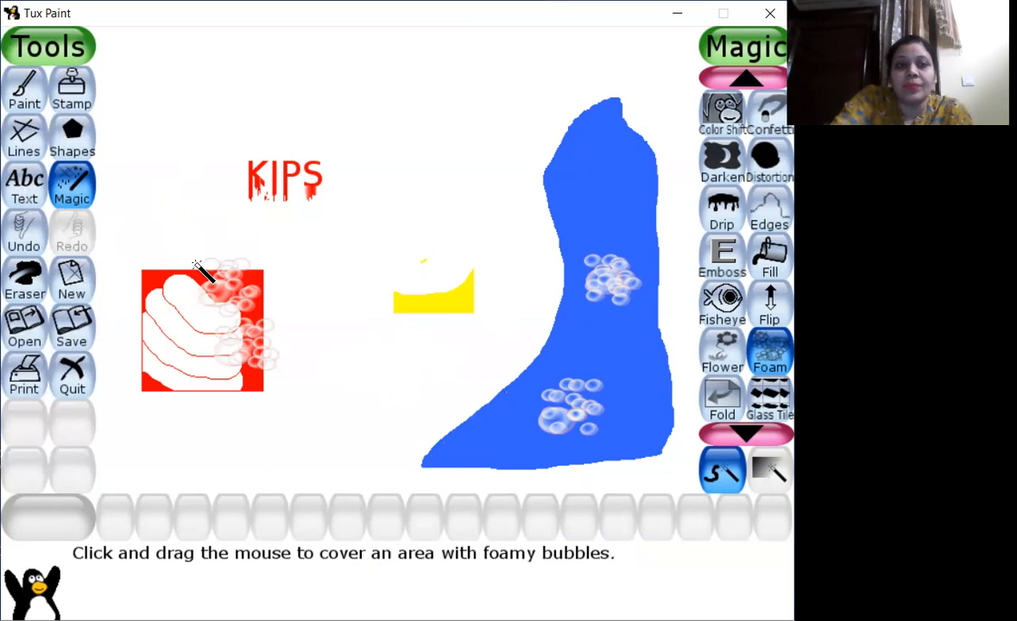
# Draw two dark green strips with the Grass magic effect, one above the KIPS text and one below its right end
pyautogui.click(66, 192)
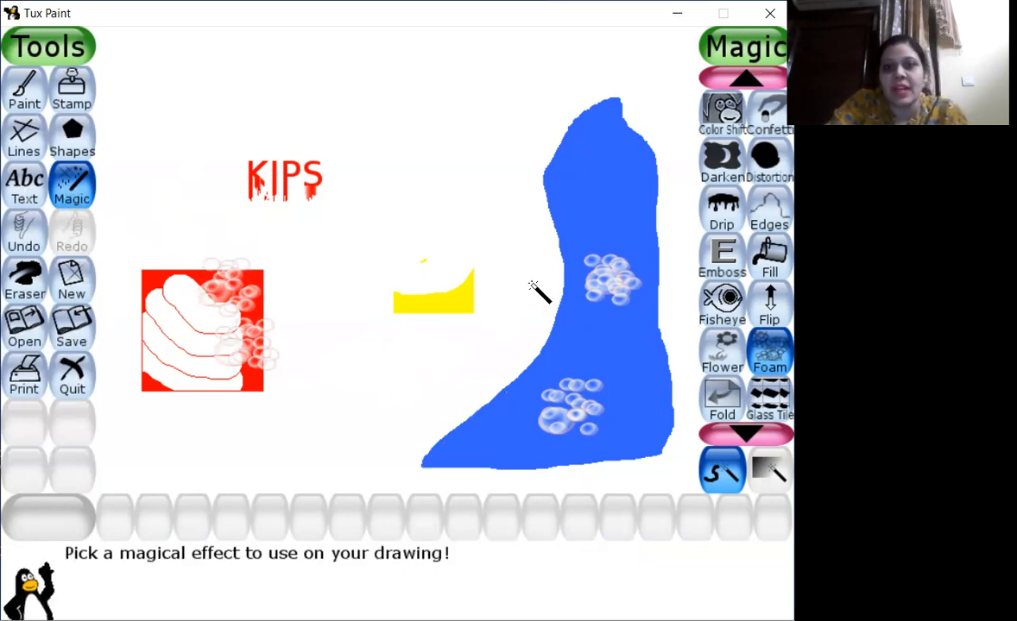
pyautogui.scroll(-1, 748, 348)
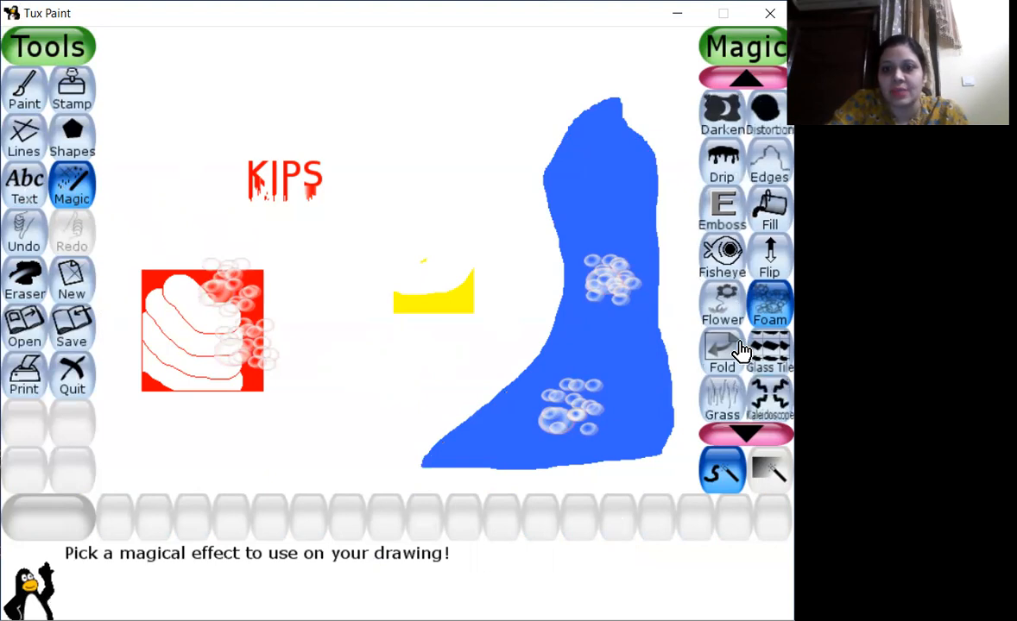
pyautogui.click(721, 402)
pyautogui.click(423, 517)
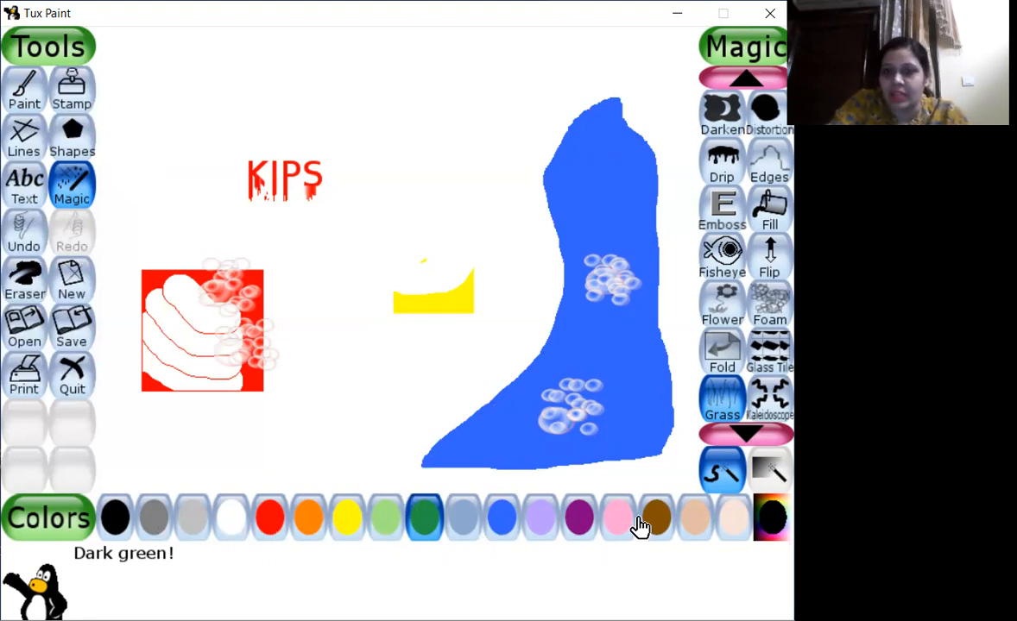
pyautogui.click(266, 523)
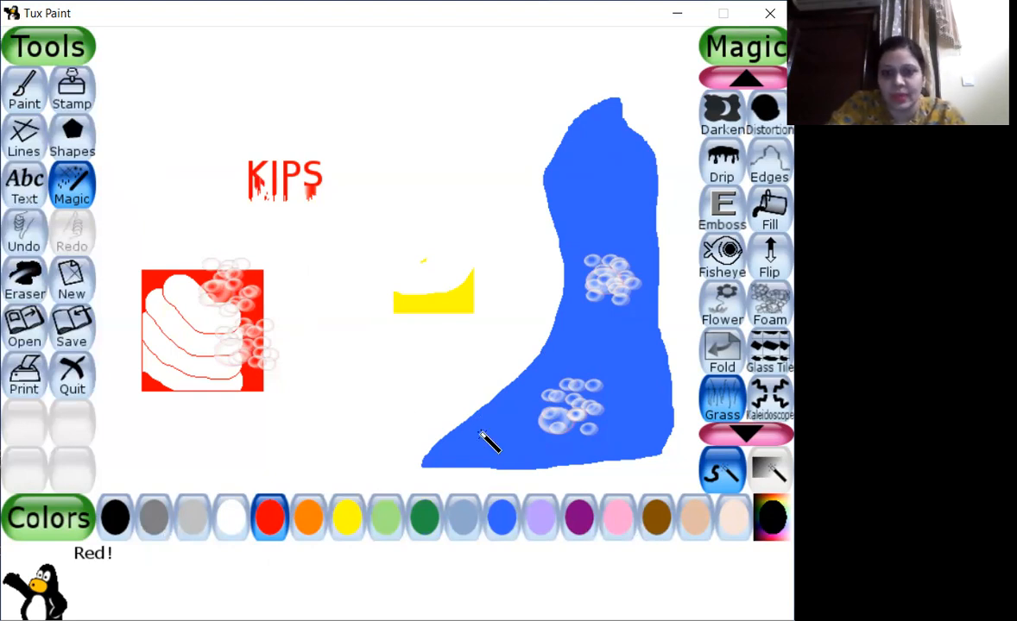
pyautogui.click(423, 522)
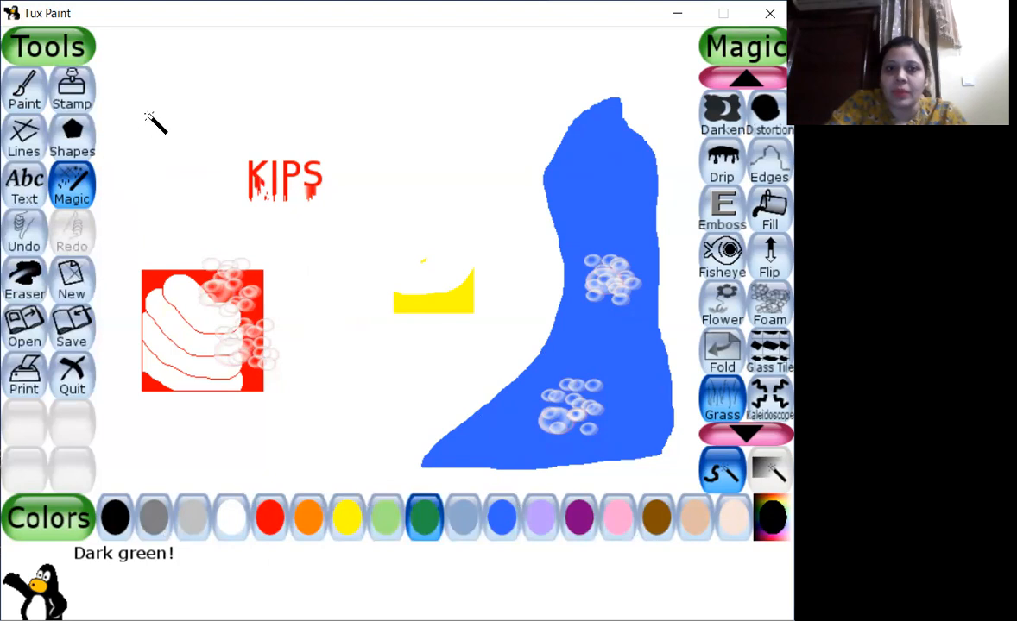
pyautogui.moveTo(138, 108); pyautogui.dragTo(315, 114)
pyautogui.moveTo(303, 223); pyautogui.dragTo(400, 223)
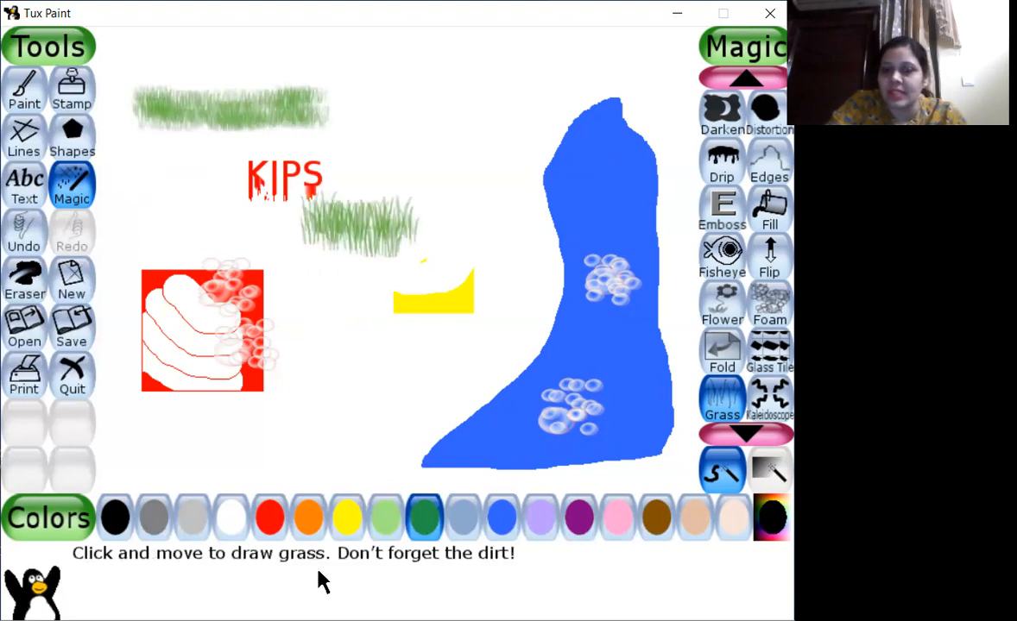
# Draw a strip of Grass in red below the red square
pyautogui.click(297, 520)
pyautogui.click(271, 520)
pyautogui.moveTo(212, 470)
pyautogui.mouseDown()
pyautogui.moveTo(226, 429)
pyautogui.moveTo(336, 448)
pyautogui.mouseUp()
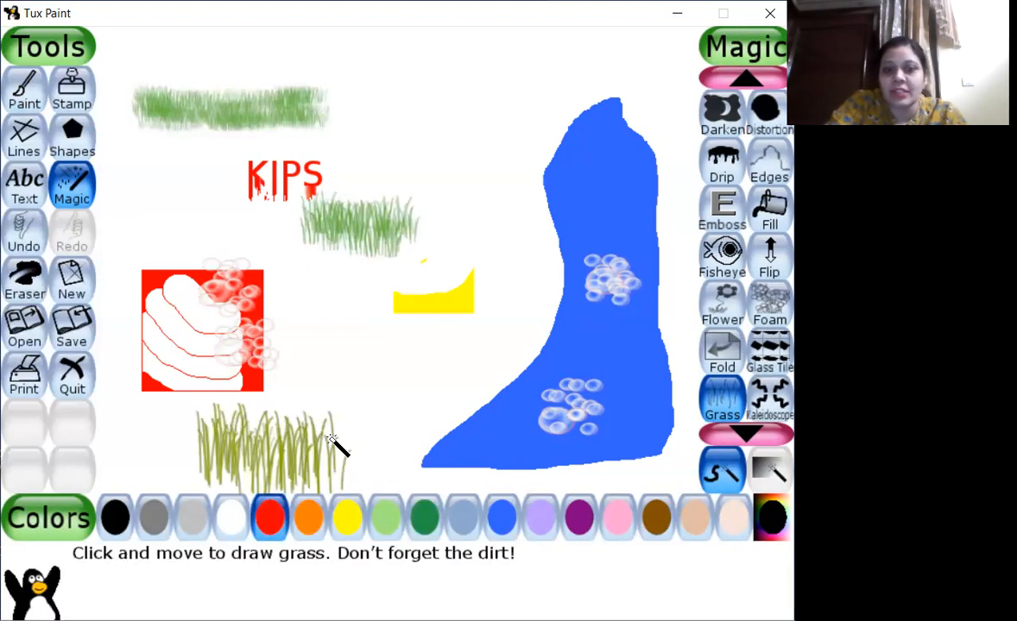
# Draw a brown Grass clump below the yellow shape and a black Grass strip slanting down to the left of the KIPS text
pyautogui.click(652, 522)
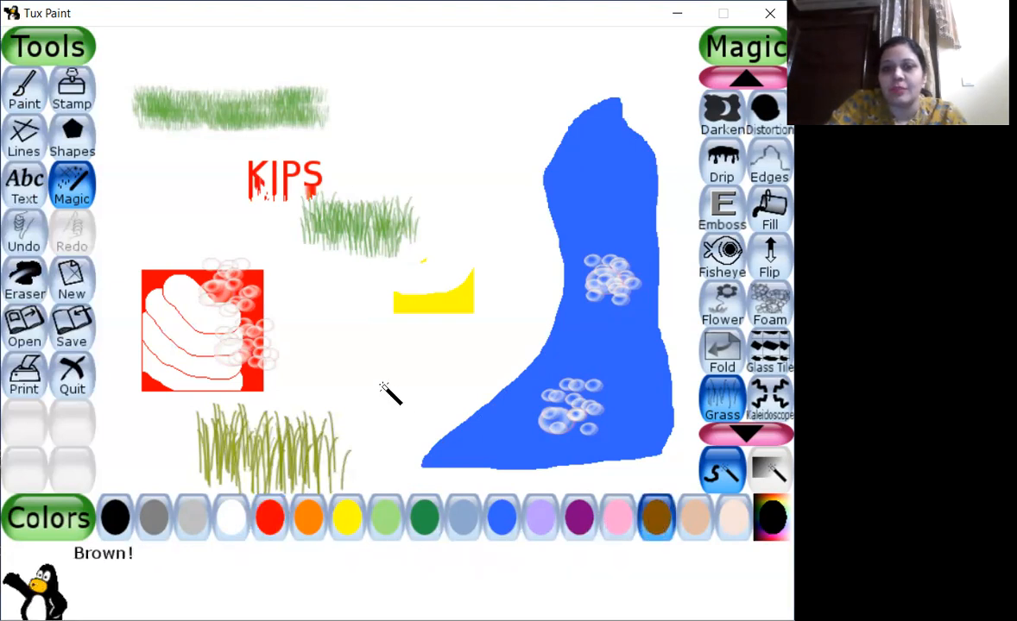
pyautogui.moveTo(390, 397); pyautogui.dragTo(422, 390)
pyautogui.click(115, 520)
pyautogui.moveTo(129, 166)
pyautogui.mouseDown()
pyautogui.moveTo(195, 223)
pyautogui.moveTo(202, 216)
pyautogui.mouseUp()
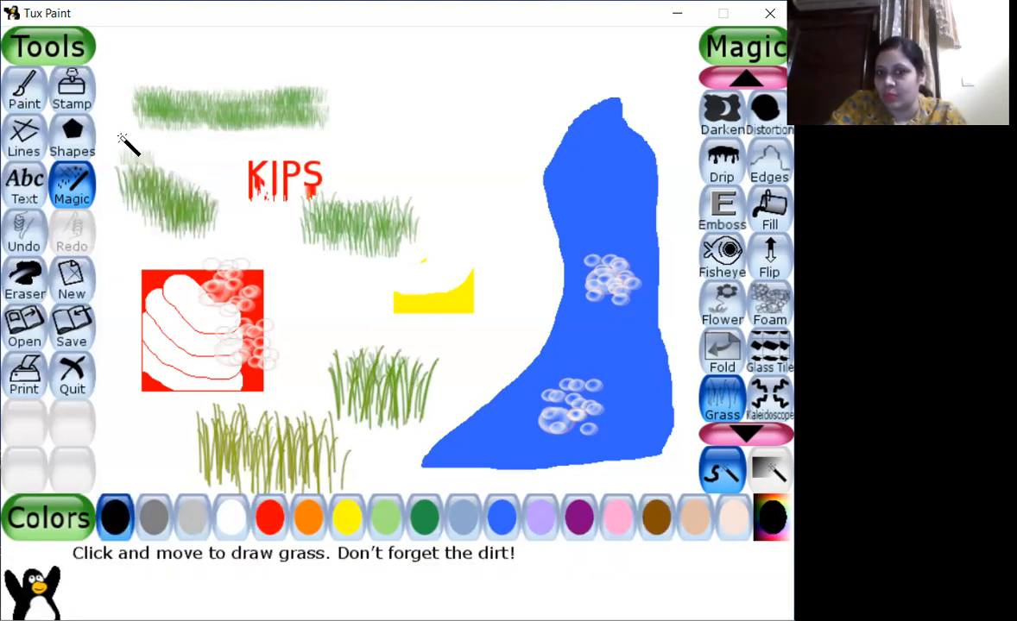
# Draw light green Grass slanting down above the yellow shape, plus another stroke across the area below it
pyautogui.click(389, 520)
pyautogui.moveTo(443, 165); pyautogui.dragTo(493, 245)
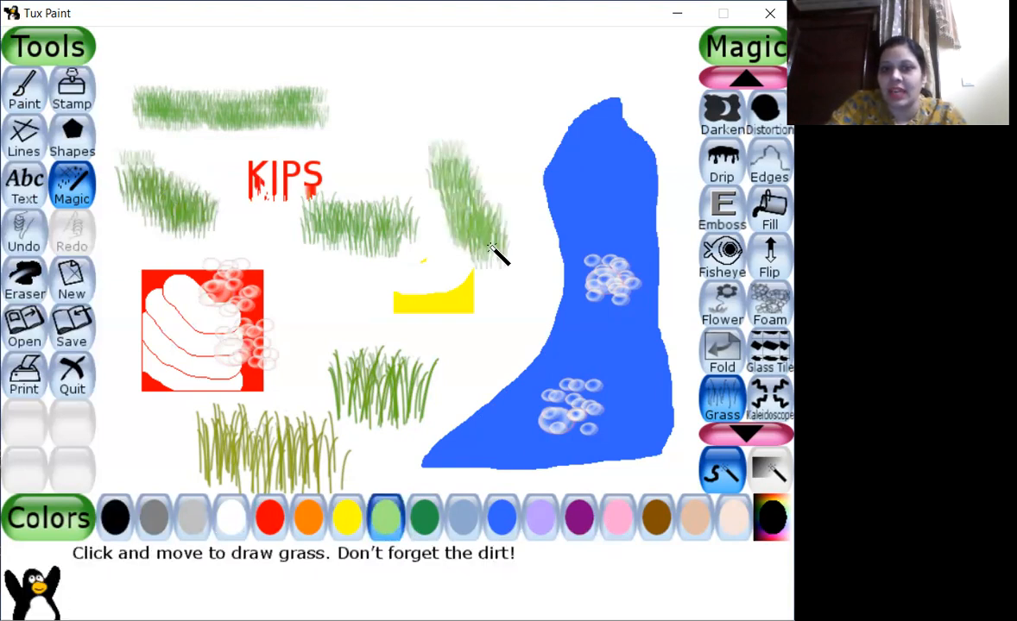
pyautogui.moveTo(336, 311)
pyautogui.mouseDown()
pyautogui.moveTo(365, 305)
pyautogui.moveTo(380, 344)
pyautogui.moveTo(407, 327)
pyautogui.moveTo(481, 338)
pyautogui.mouseUp()
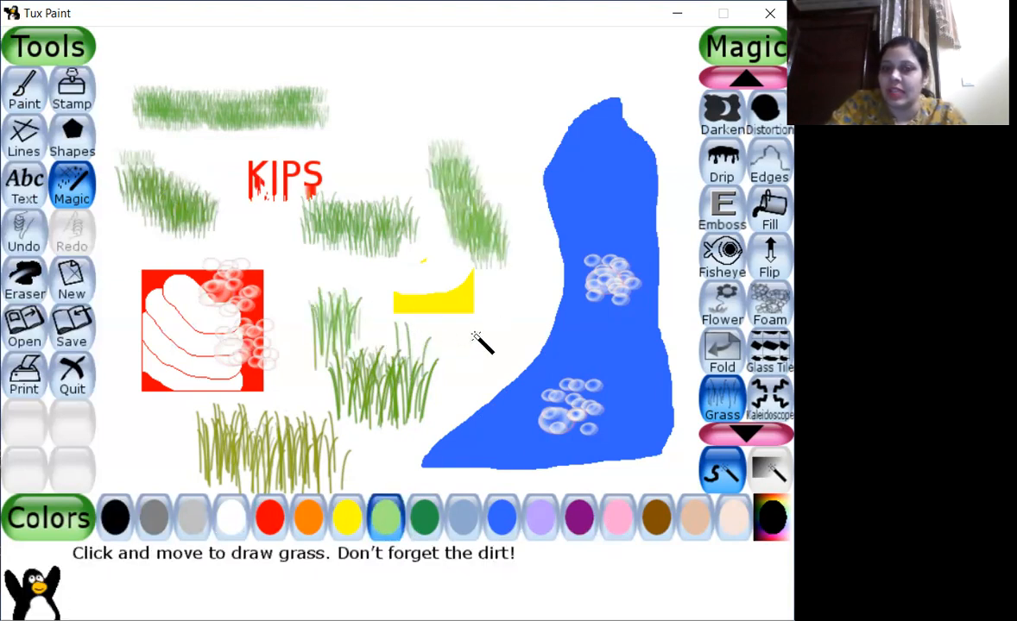
# Add several small grey-blue Grass tufts along the left edge of the blue shape
pyautogui.click(473, 521)
pyautogui.click(472, 383)
pyautogui.click(524, 336)
pyautogui.click(525, 268)
pyautogui.moveTo(481, 363)
pyautogui.mouseDown()
pyautogui.moveTo(511, 321)
pyautogui.moveTo(481, 358)
pyautogui.mouseUp()
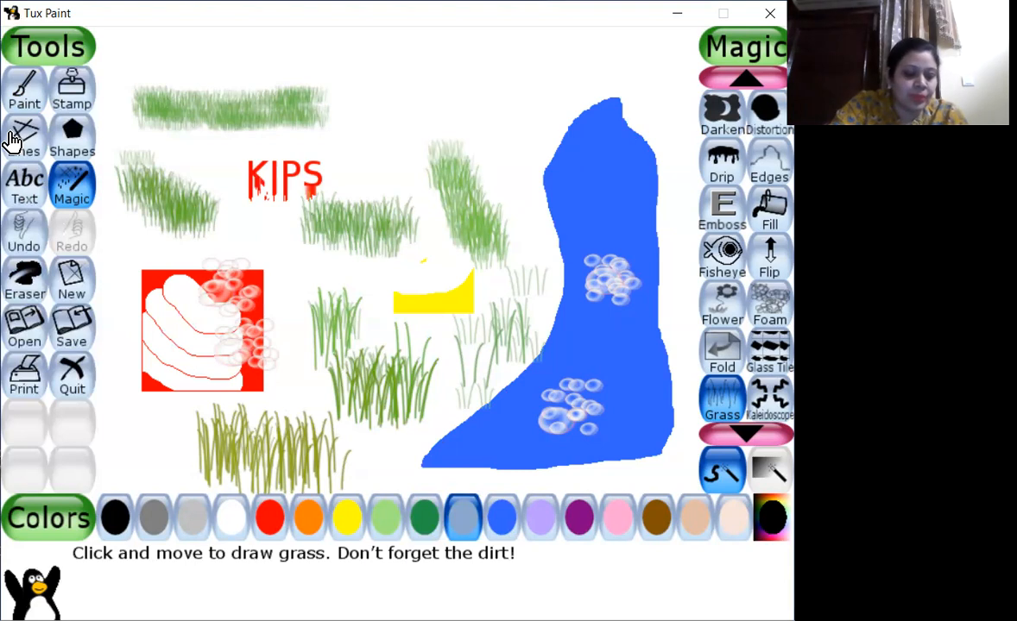
# Paint a purple starfish on the upper foam patch of the blue shape with the starfish brush
pyautogui.click(26, 89)
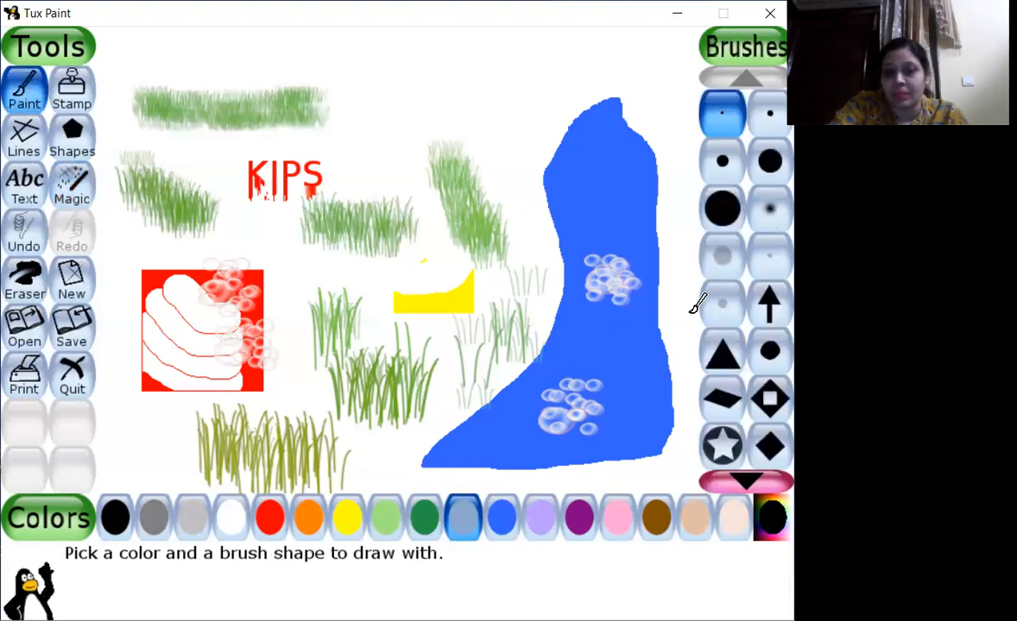
pyautogui.scroll(-10, 756, 295)
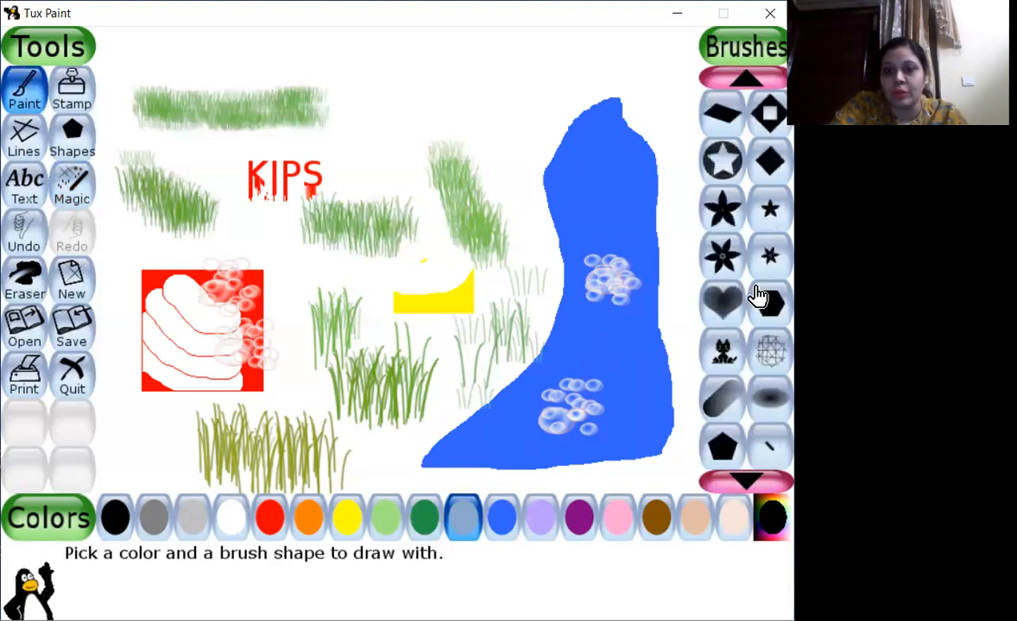
pyautogui.scroll(-6, 756, 298)
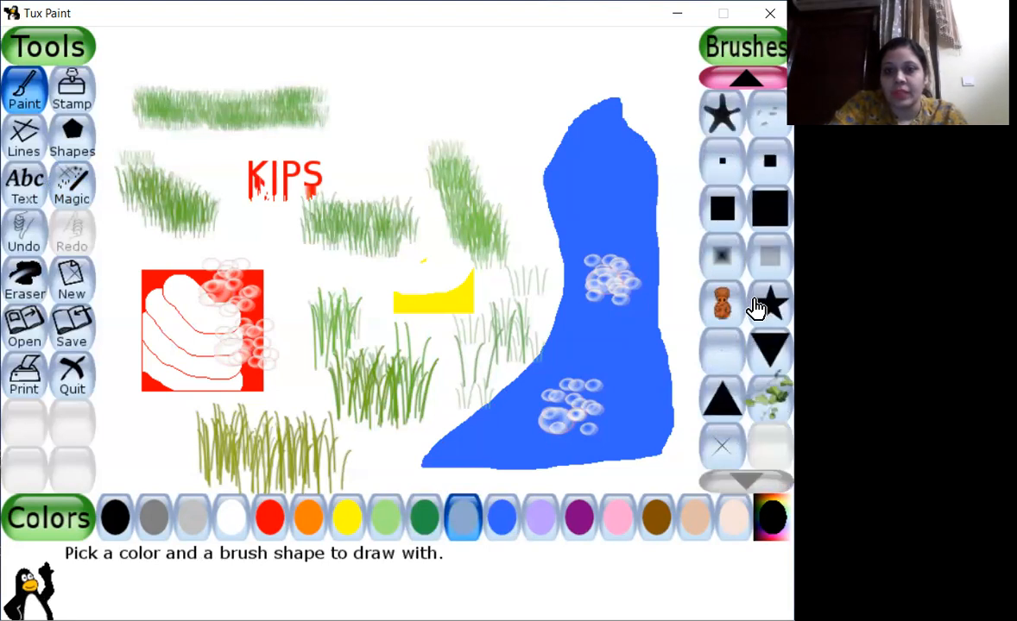
pyautogui.scroll(1, 764, 358)
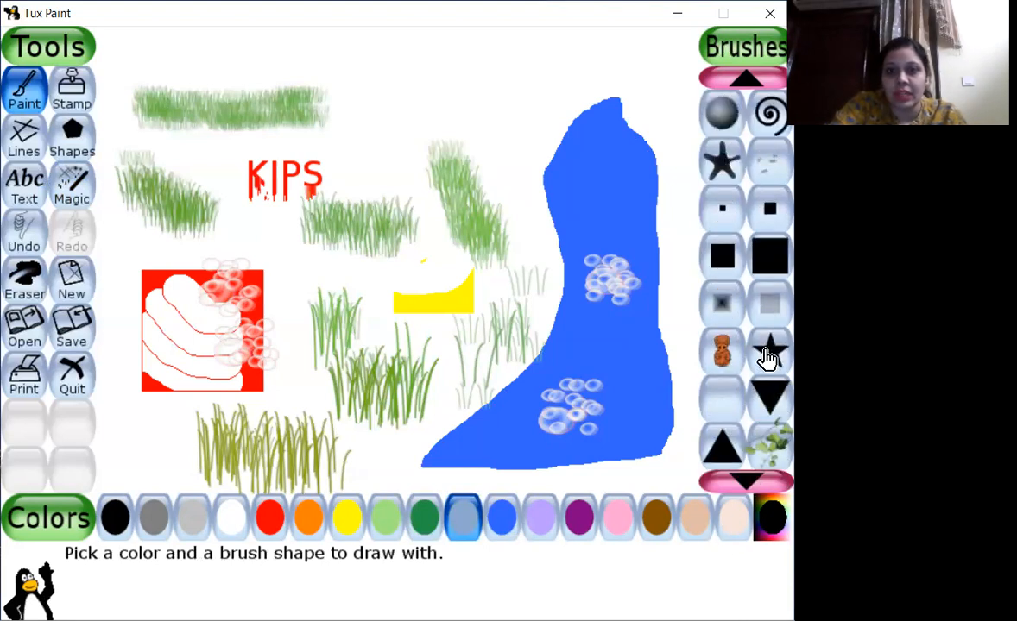
pyautogui.click(722, 158)
pyautogui.click(578, 517)
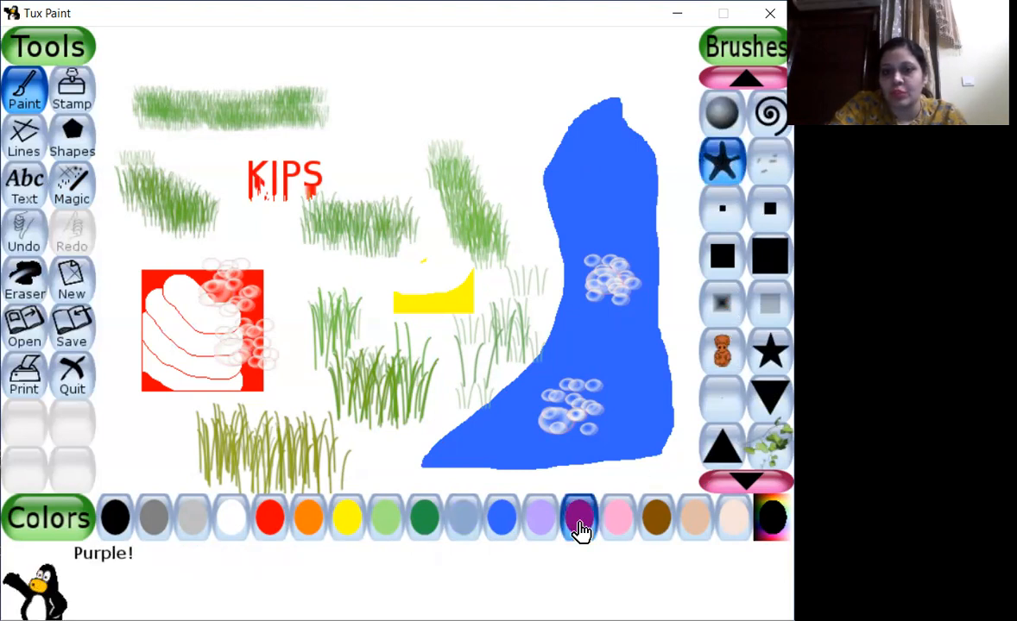
pyautogui.click(606, 271)
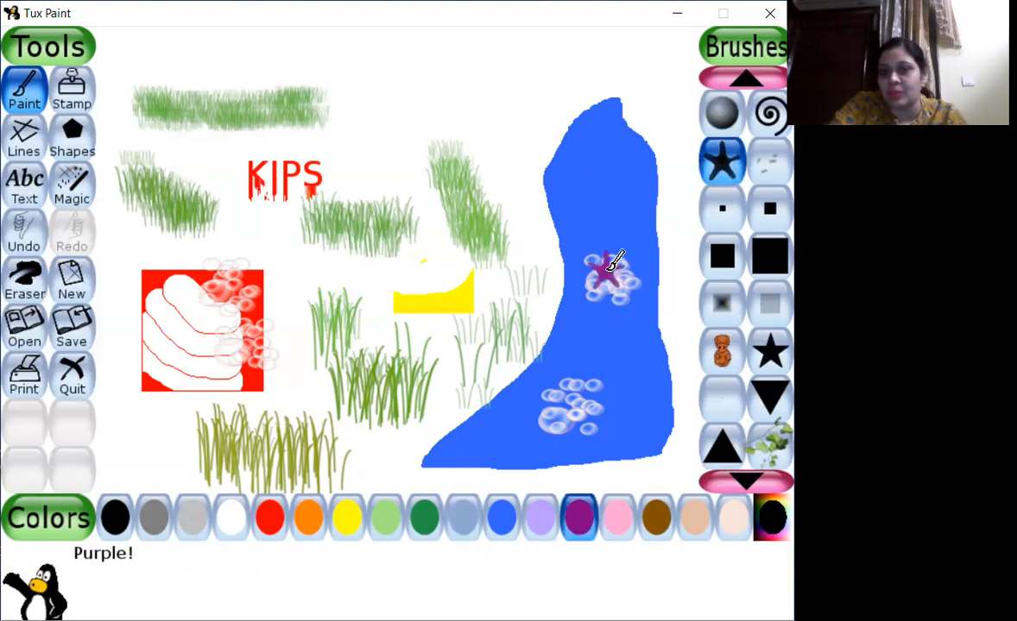
# Paint two orange starfish on the blue shape, one on the lower foam patch and one between the two patches
pyautogui.click(309, 519)
pyautogui.click(563, 406)
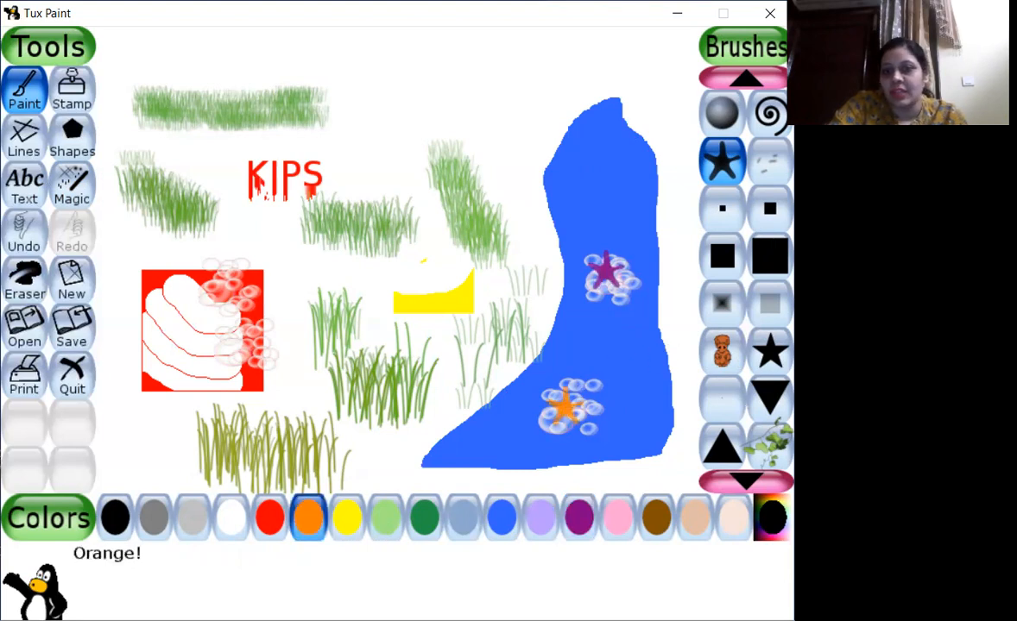
pyautogui.click(625, 345)
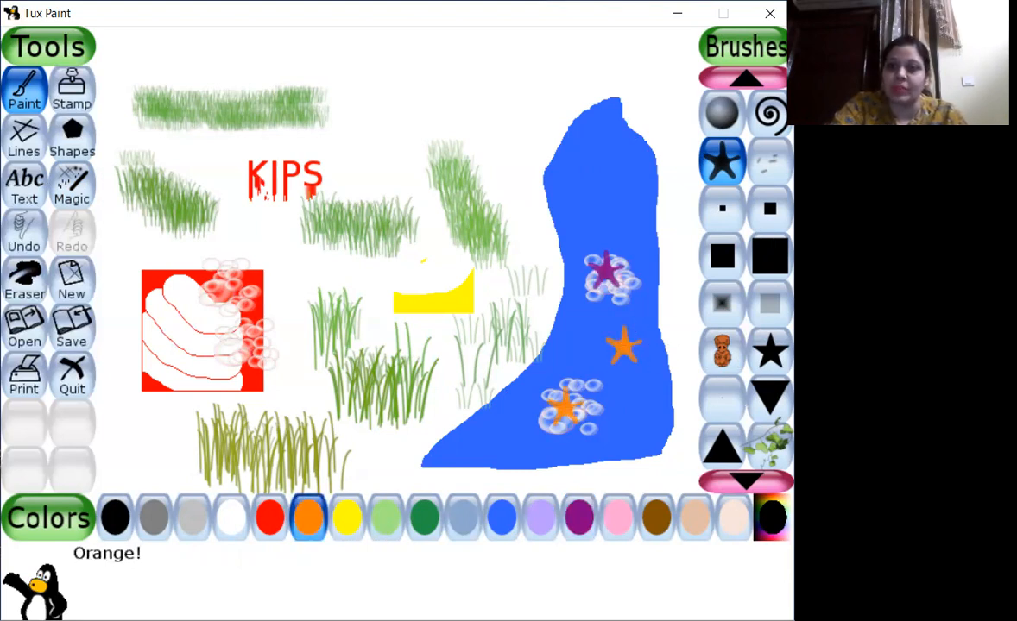